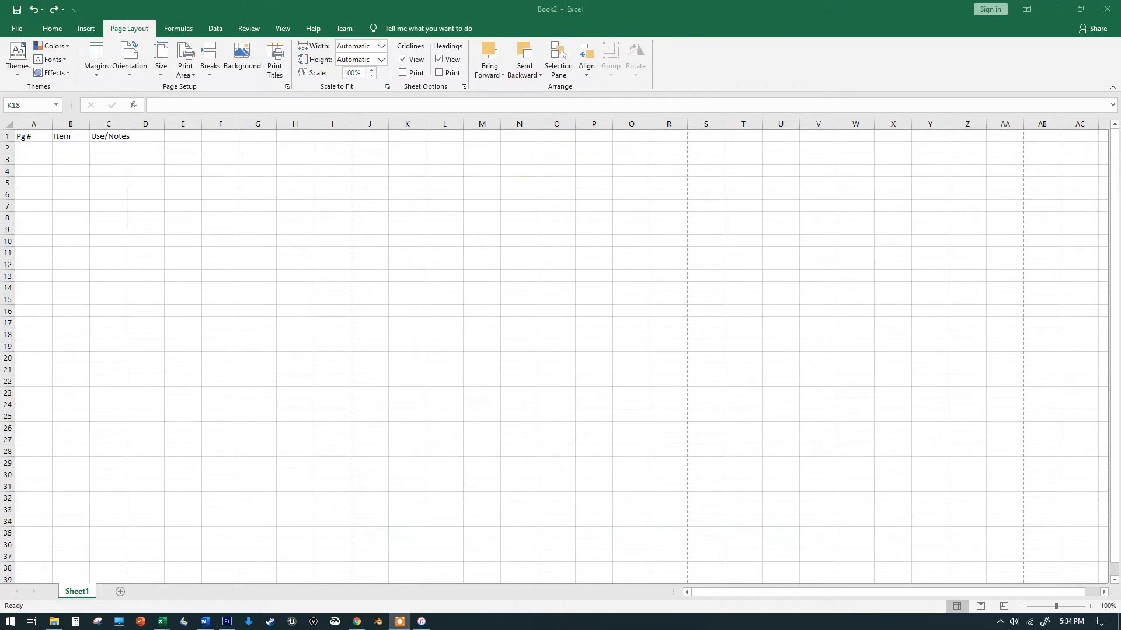
left_click(16, 29)
left_click(50, 29)
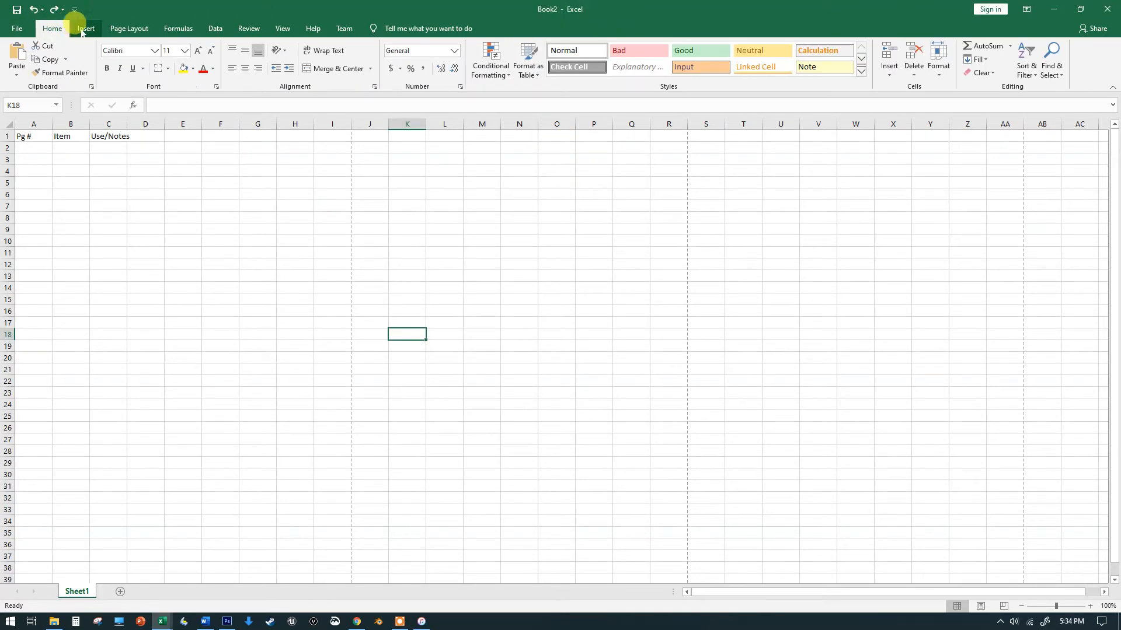
left_click(86, 29)
Set the page to landscape orientation with narrow margins
left_click(129, 29)
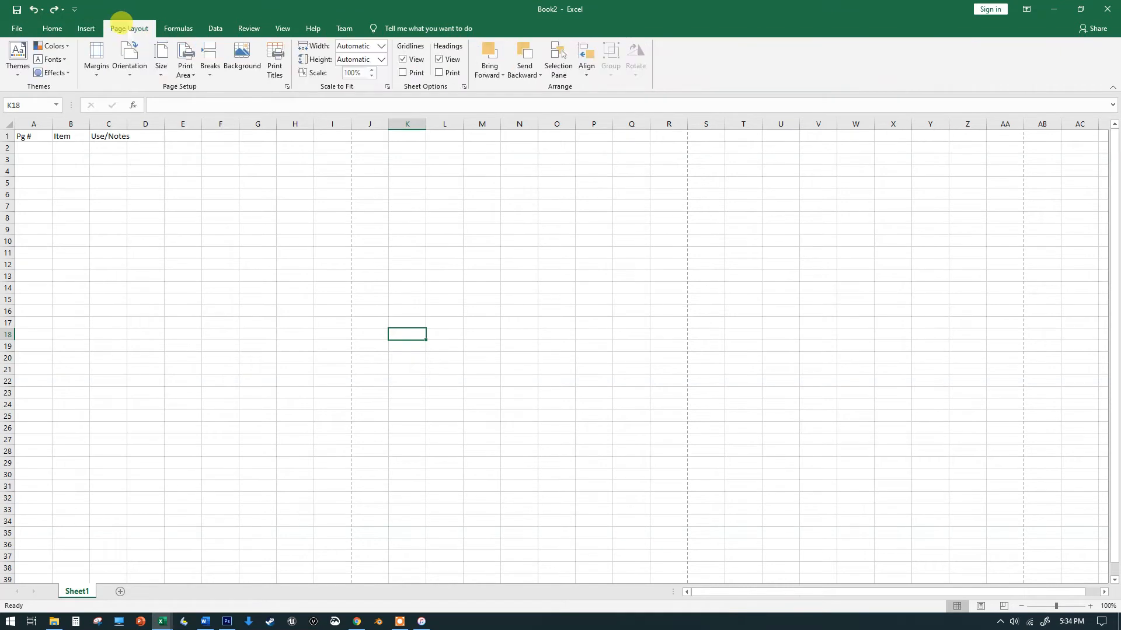
left_click(138, 70)
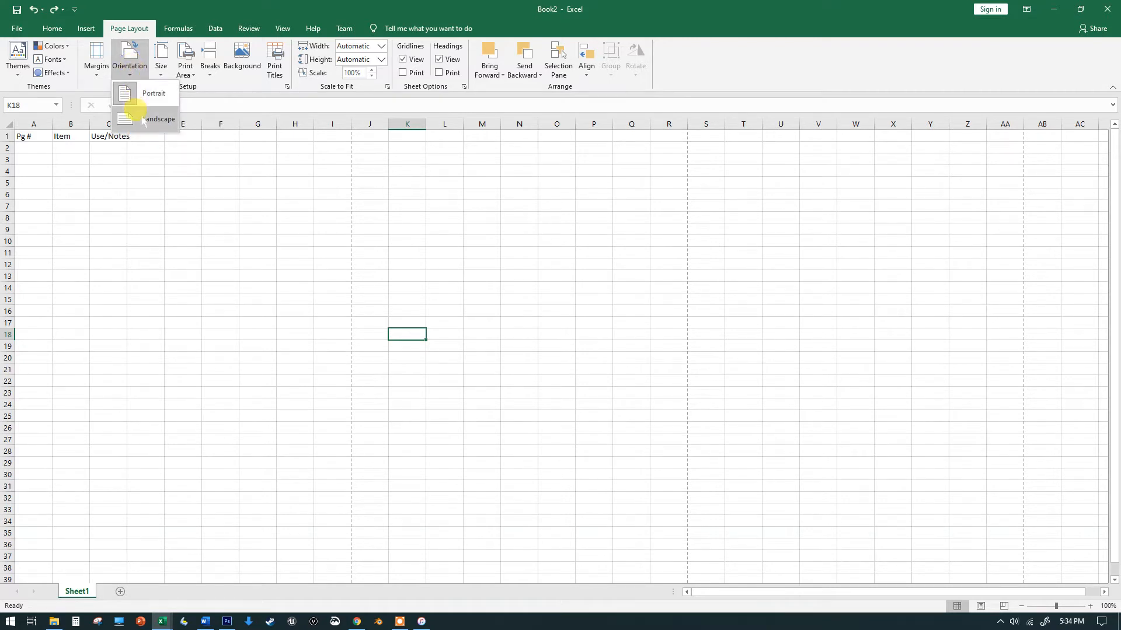
left_click(158, 120)
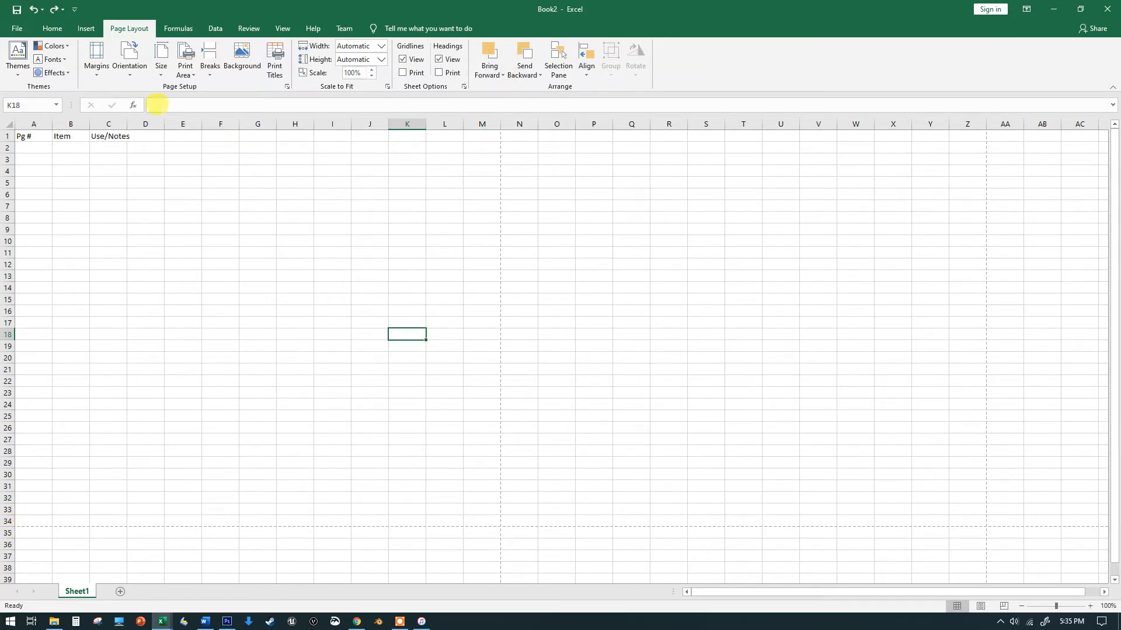
left_click(97, 65)
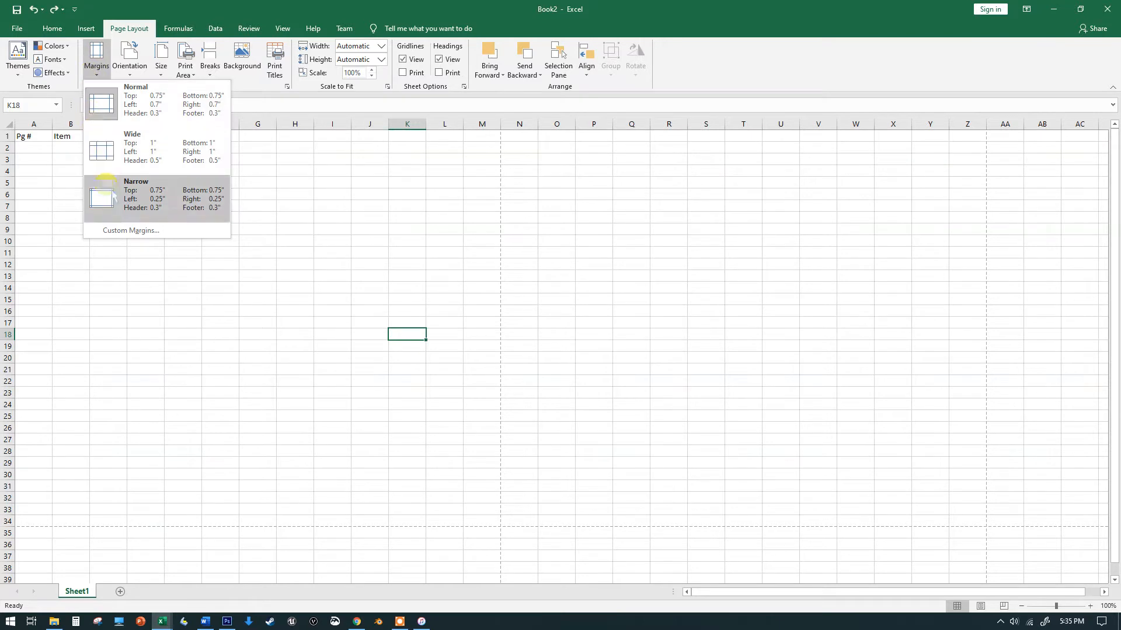
left_click(180, 200)
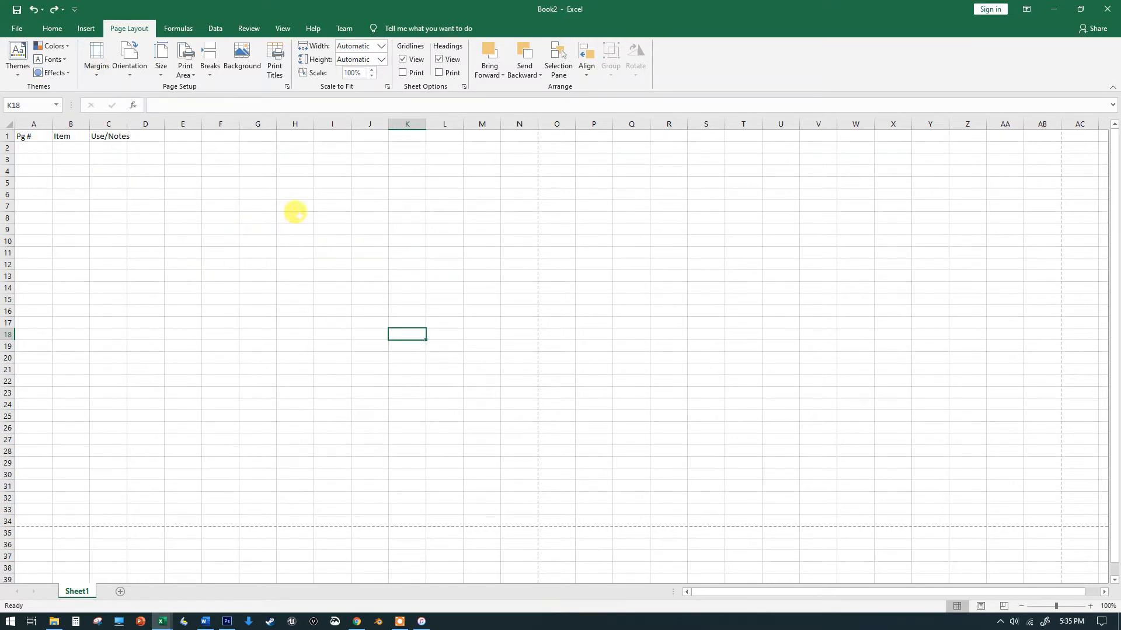
Select columns A to C and set their number format to Text in Format Cells
left_click(35, 124)
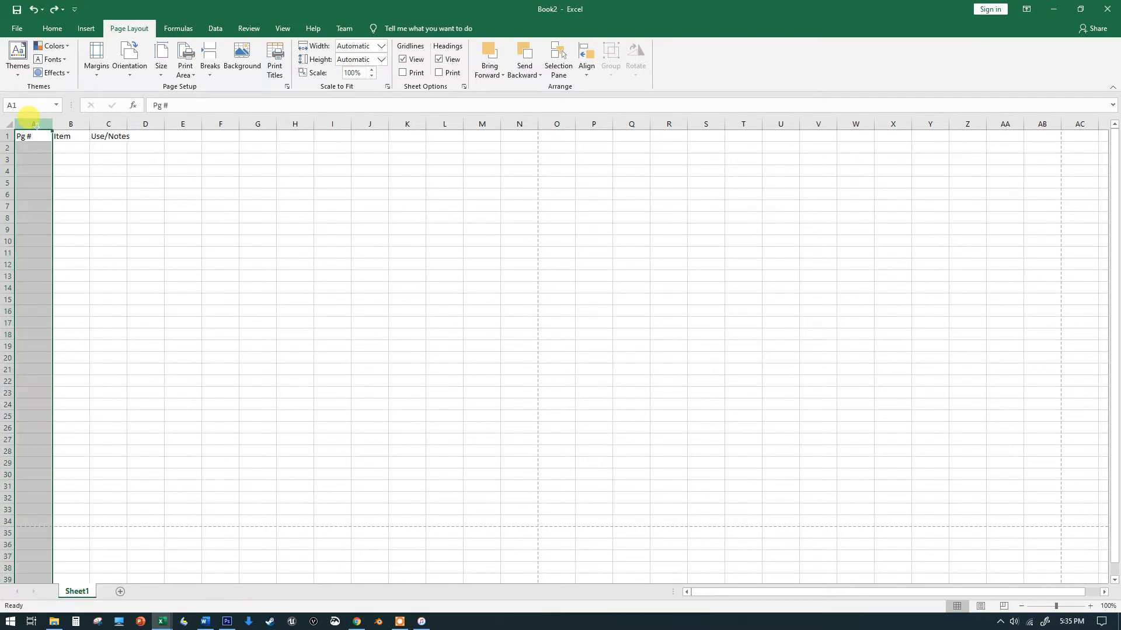
left_click_drag(36, 126, 118, 124)
right_click(117, 125)
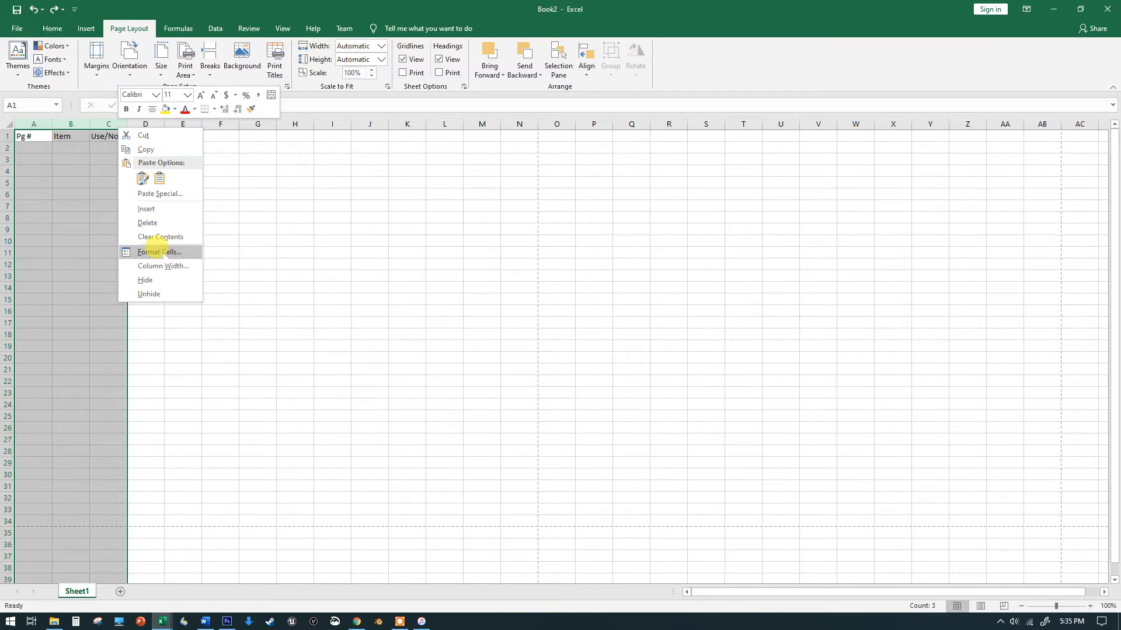
left_click(158, 251)
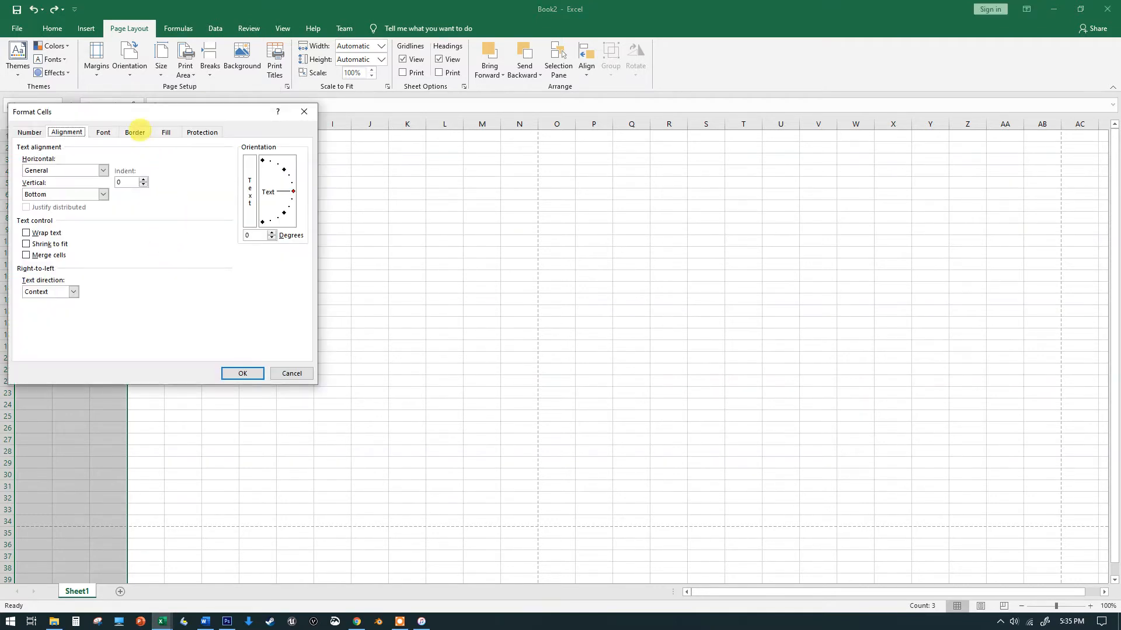
left_click(29, 131)
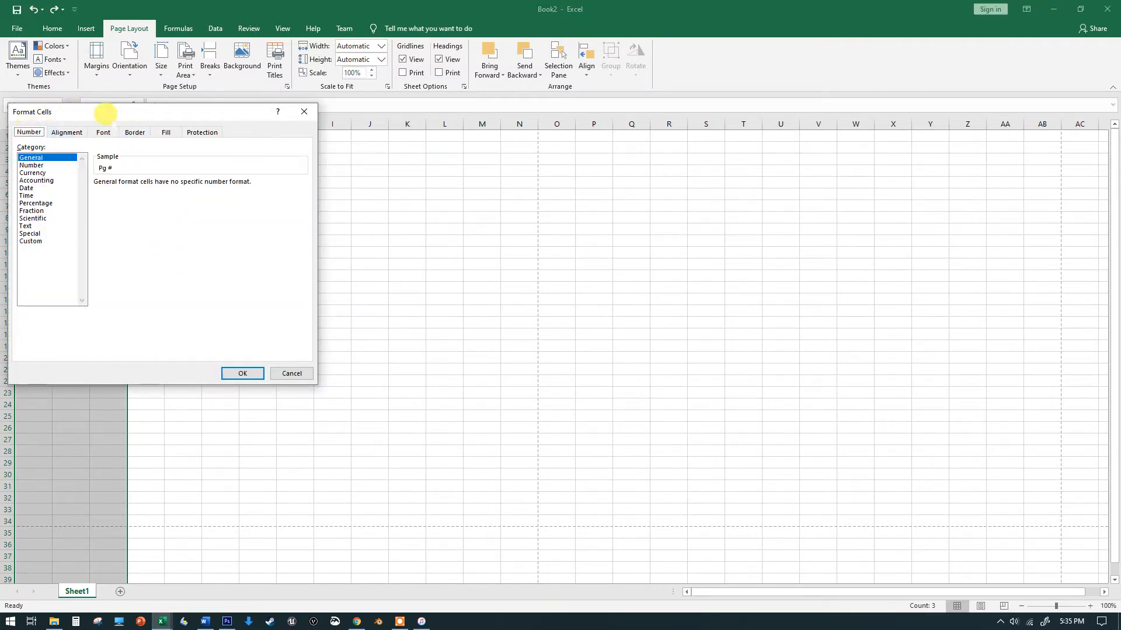
left_click_drag(127, 108, 315, 127)
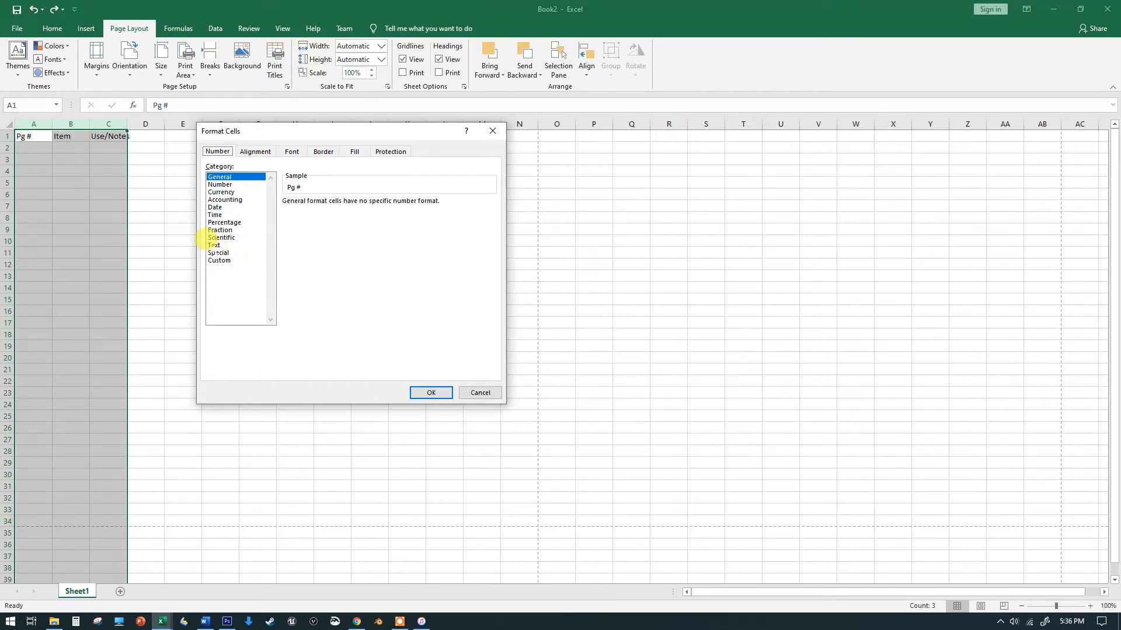
left_click(214, 245)
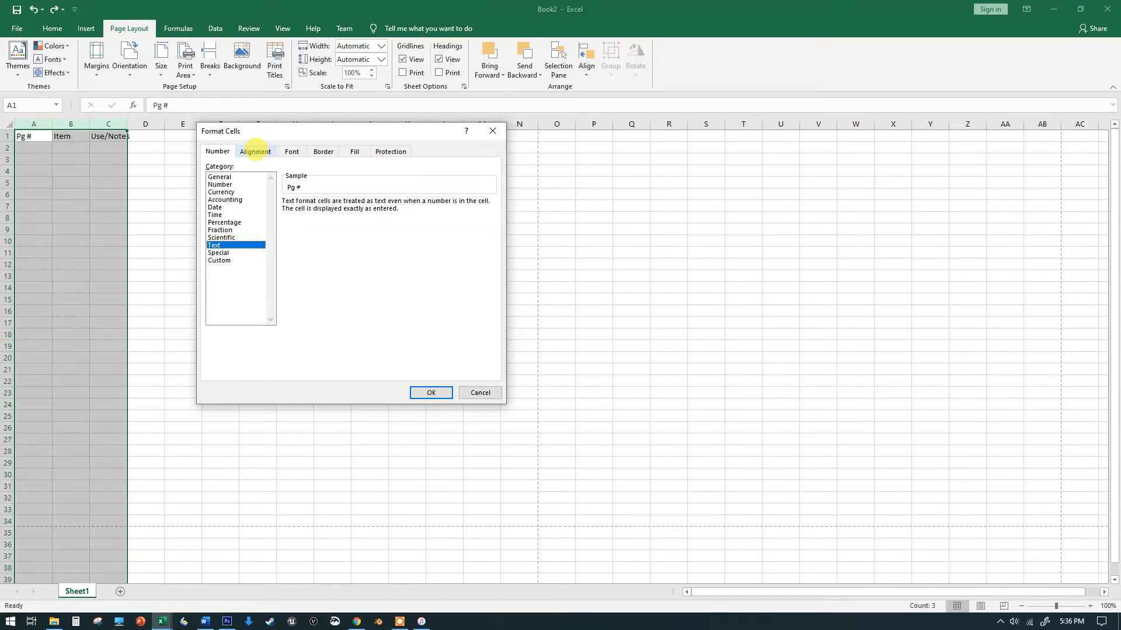
Turn on wrap text for columns A to C and apply the cell formatting
left_click(256, 151)
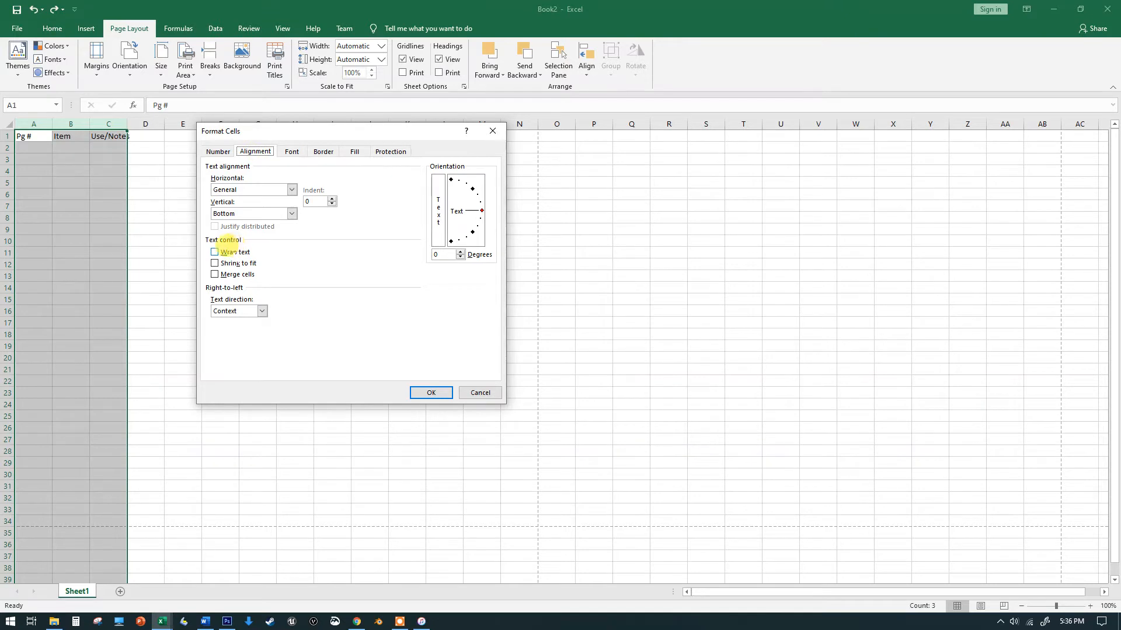
left_click(214, 251)
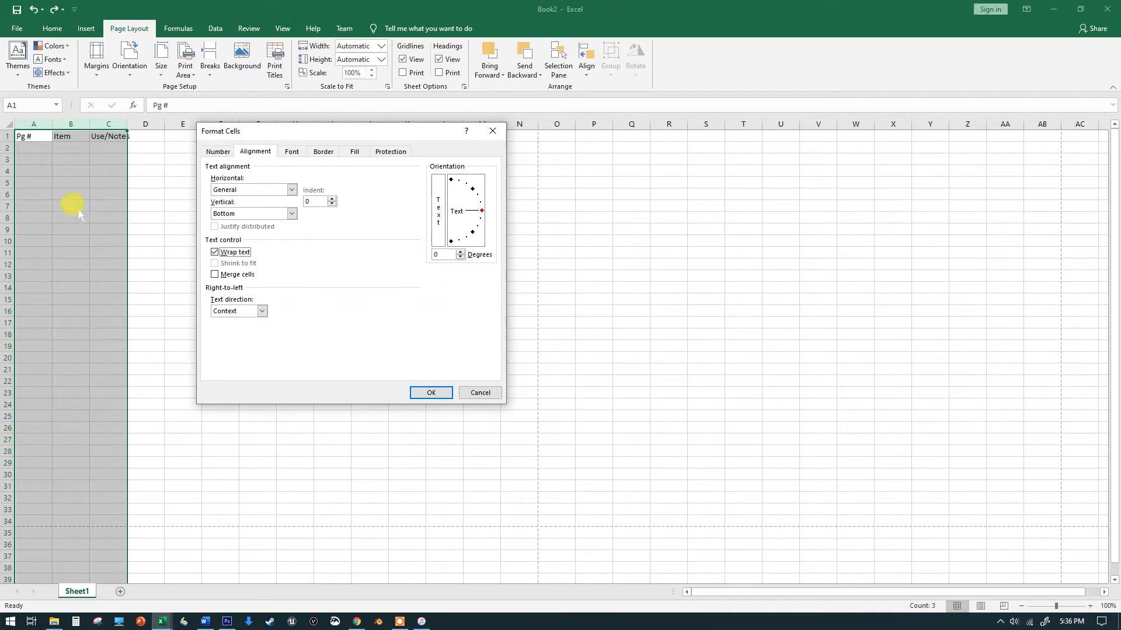
left_click_drag(288, 131, 283, 192)
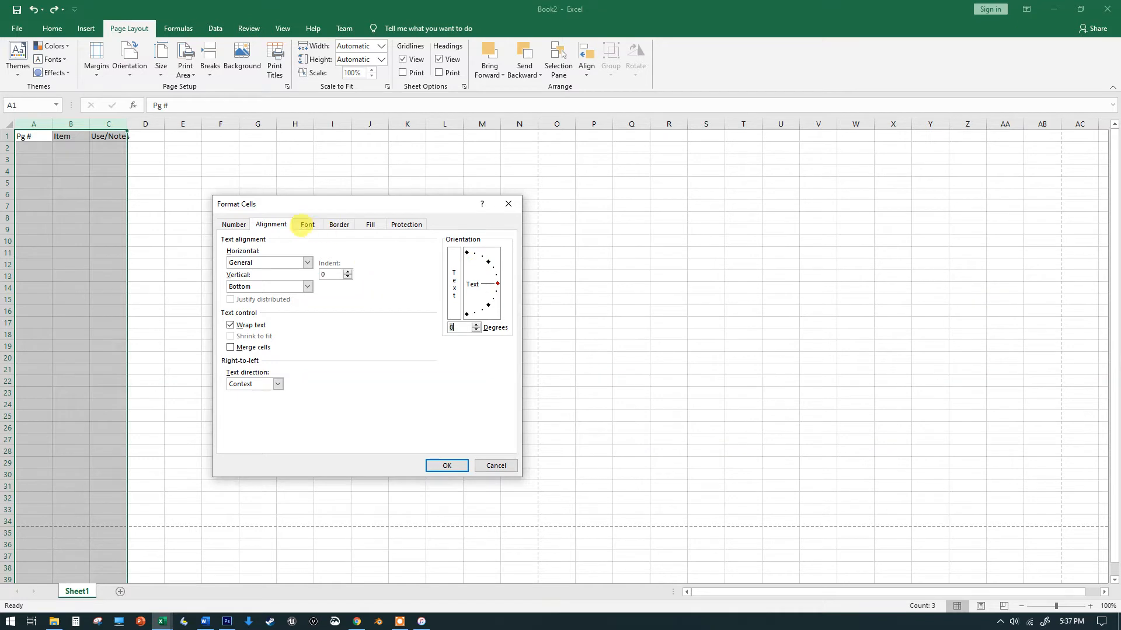
left_click(306, 224)
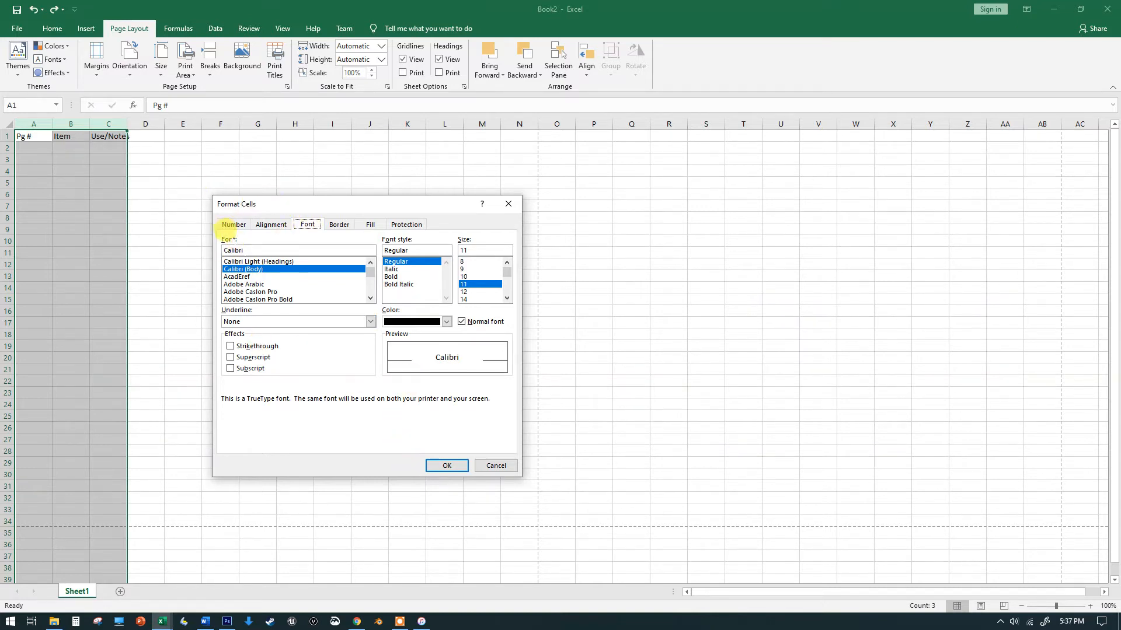
left_click(231, 225)
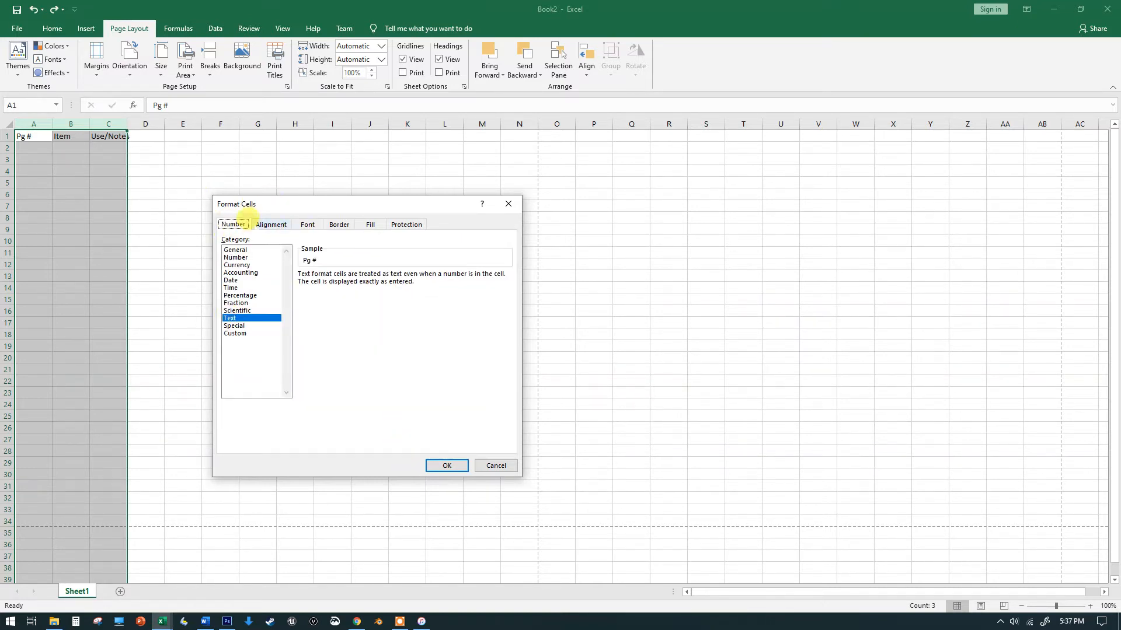
left_click(266, 225)
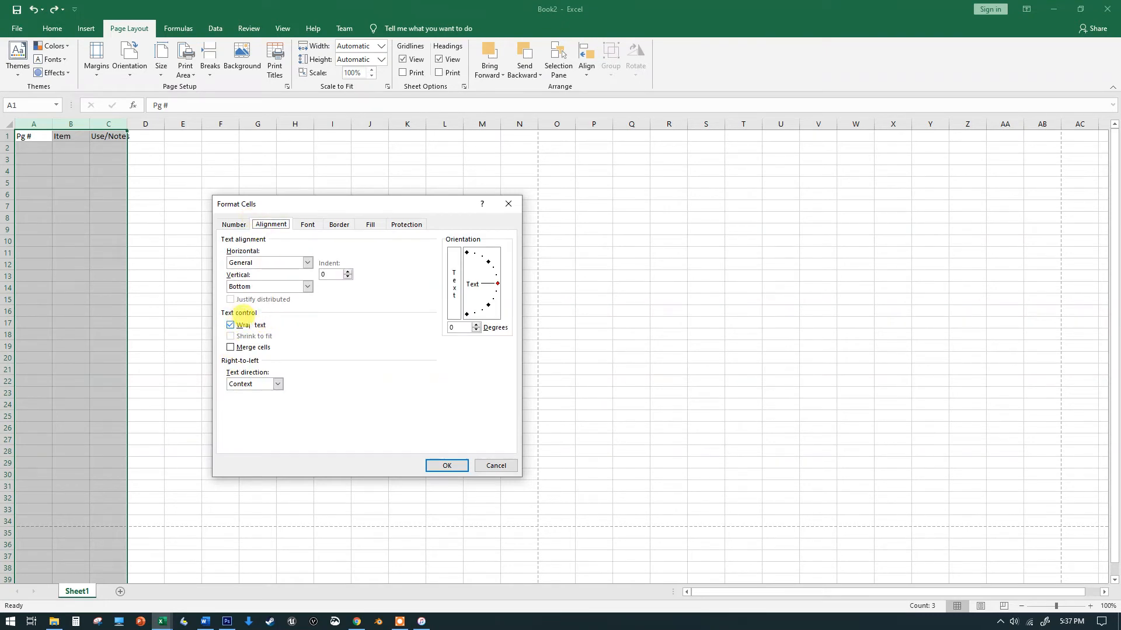
left_click(441, 463)
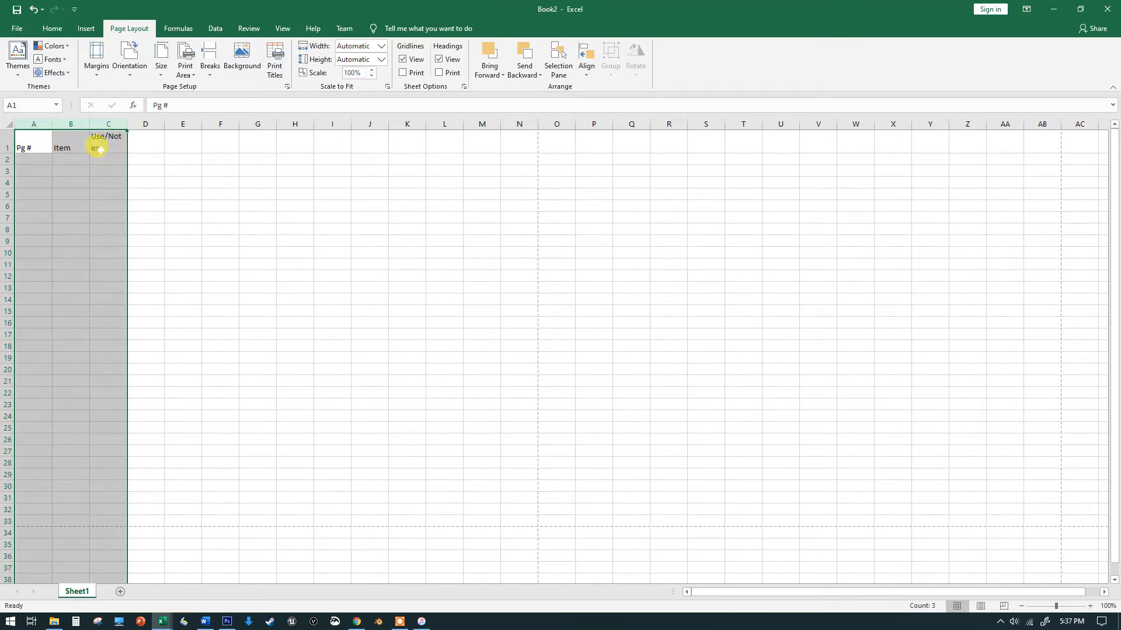
Narrow column A to fit Pg # and widen columns B and C for item and notes text
left_click(146, 138)
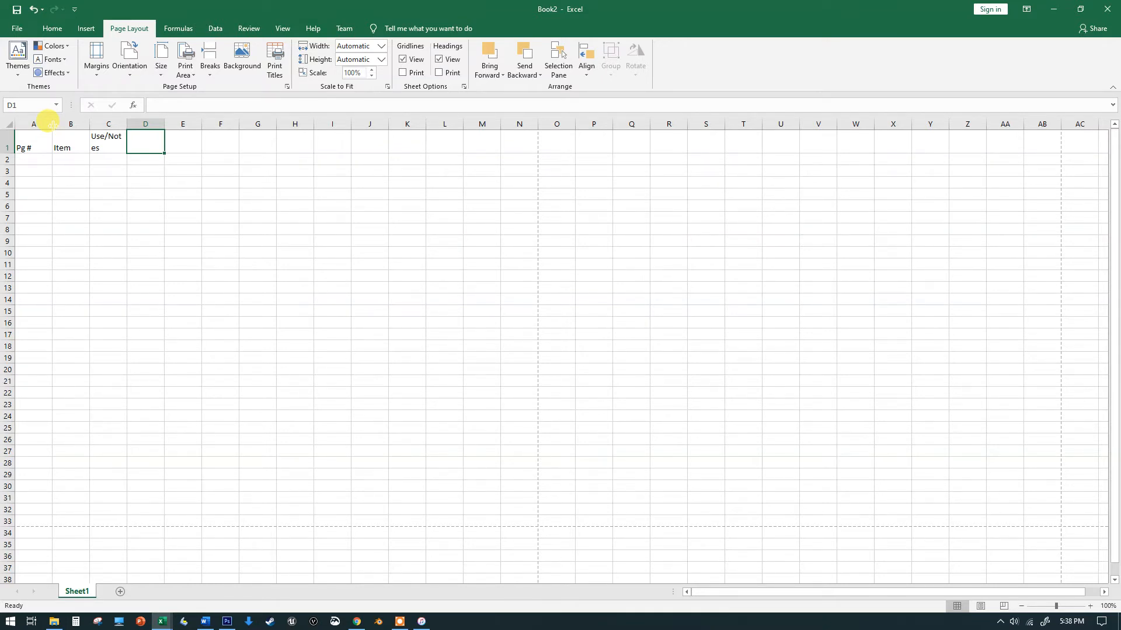
left_click_drag(52, 125, 32, 123)
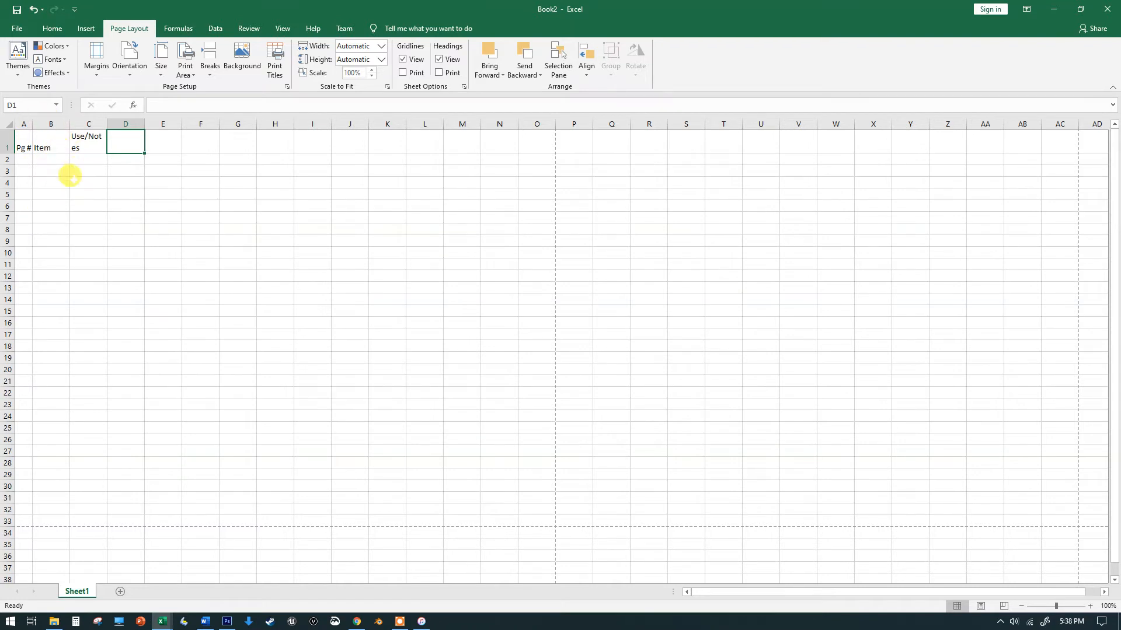
left_click_drag(69, 123, 230, 124)
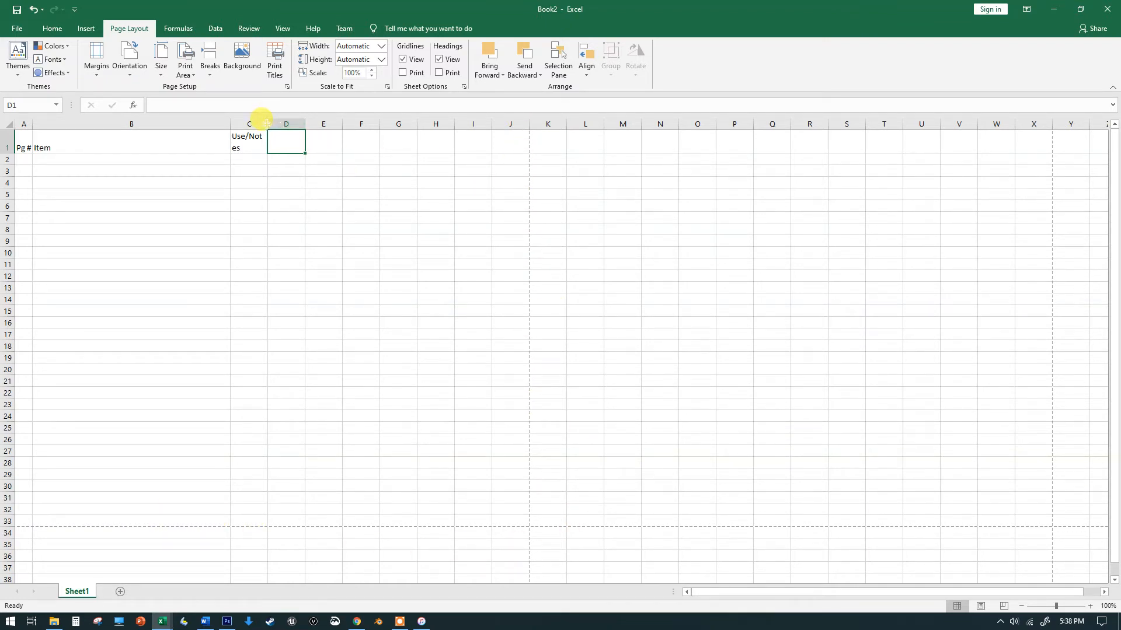
left_click_drag(266, 123, 525, 122)
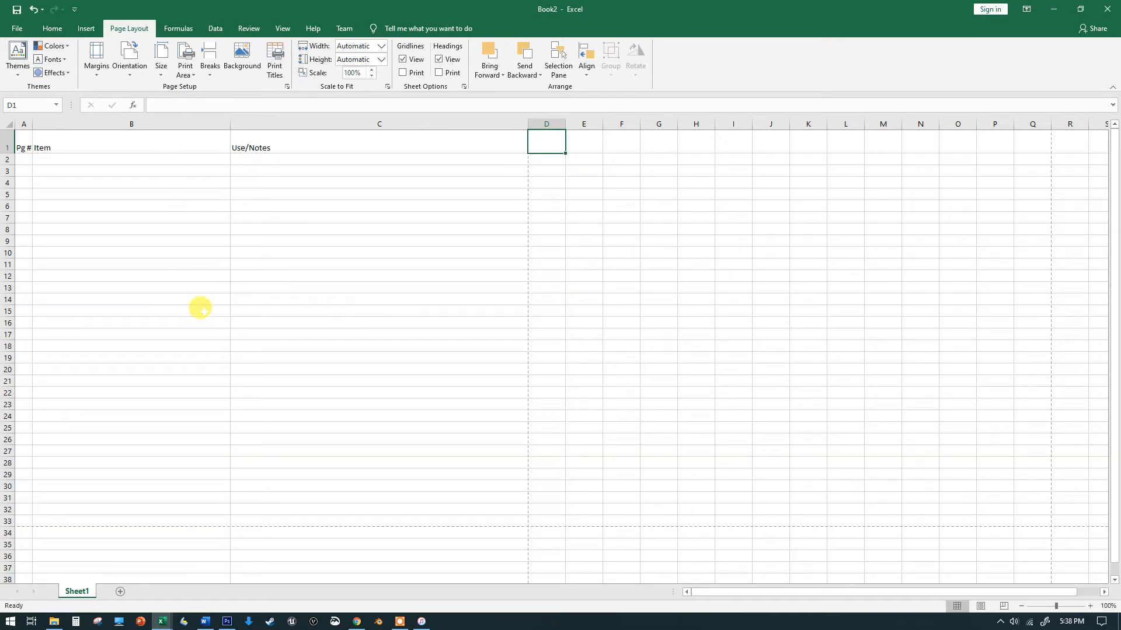
Give the header cells A1 to C1 a light blue-gray fill colour
left_click(477, 135)
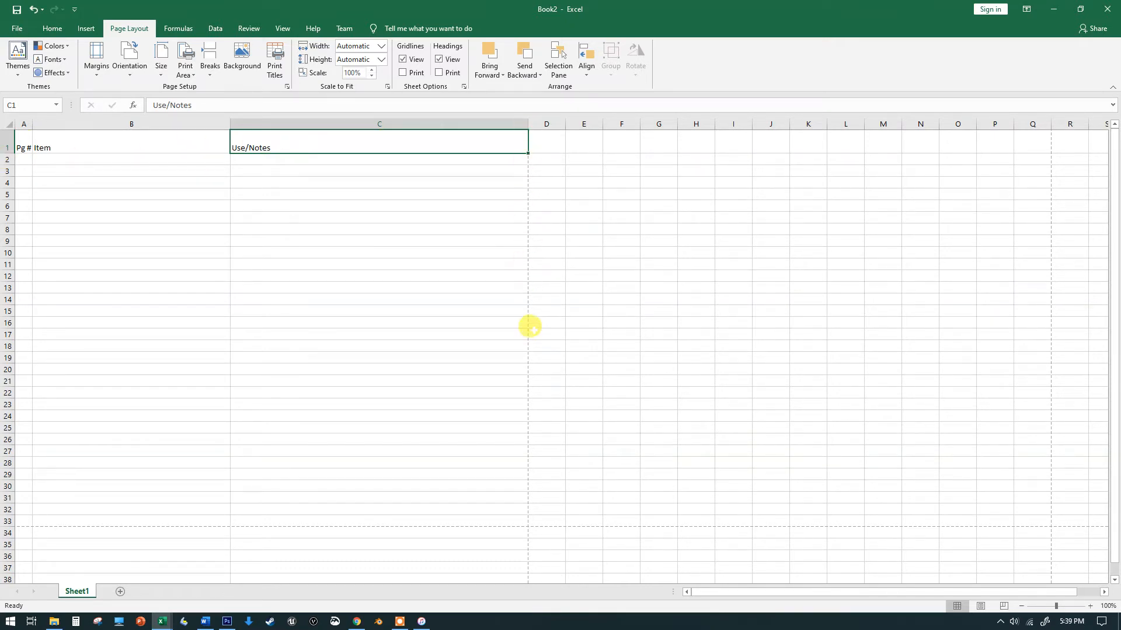
left_click(33, 140, "shift")
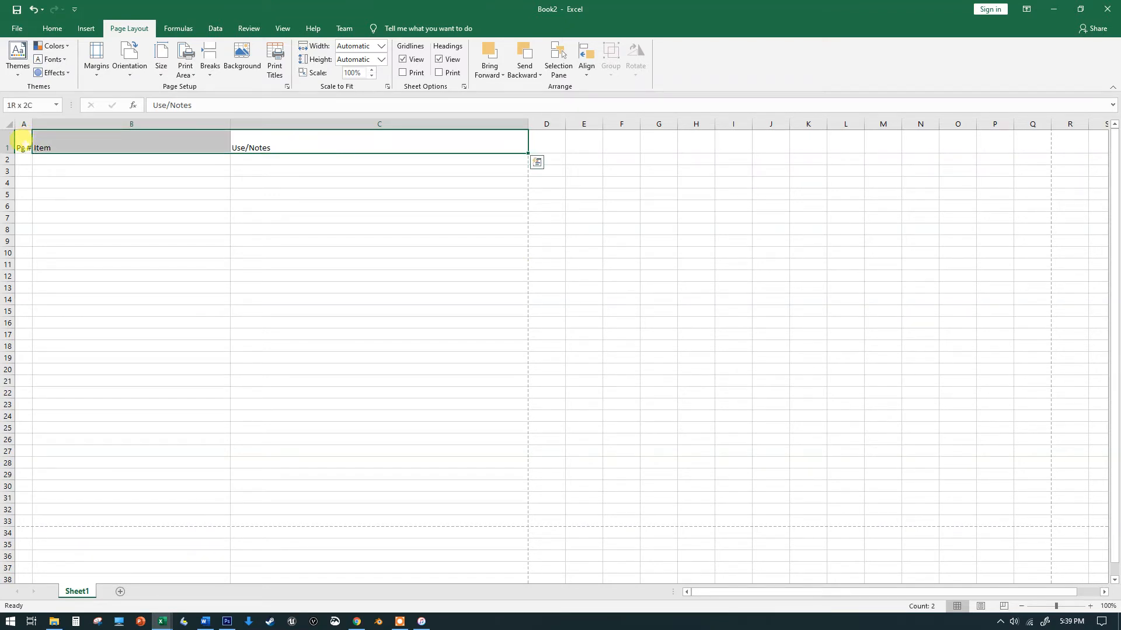
left_click(23, 142, "shift")
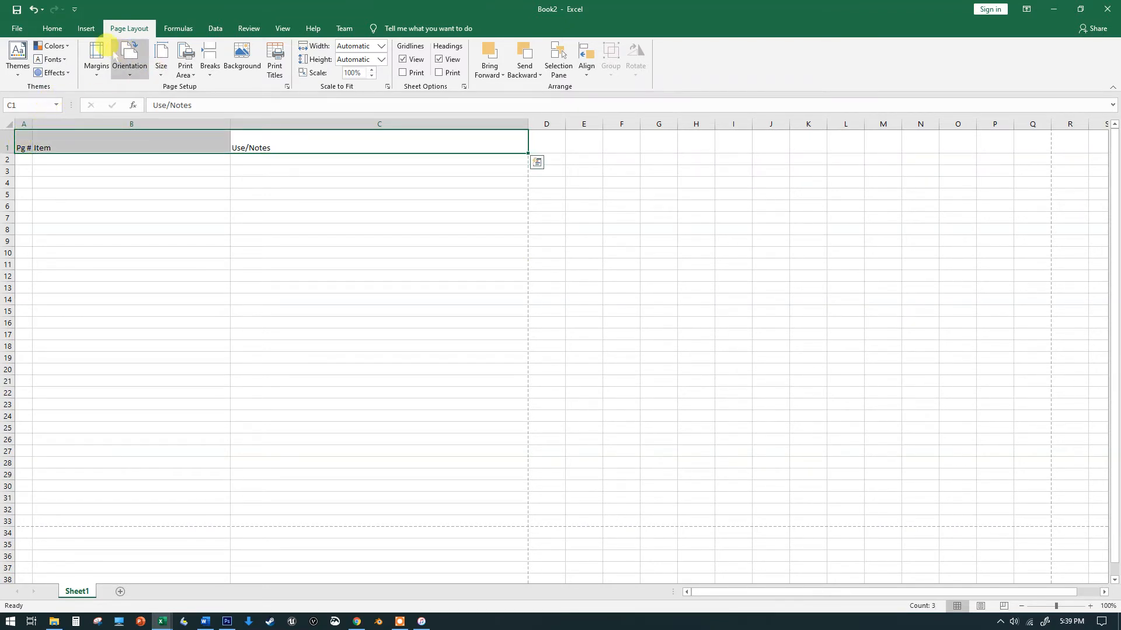
left_click(85, 28)
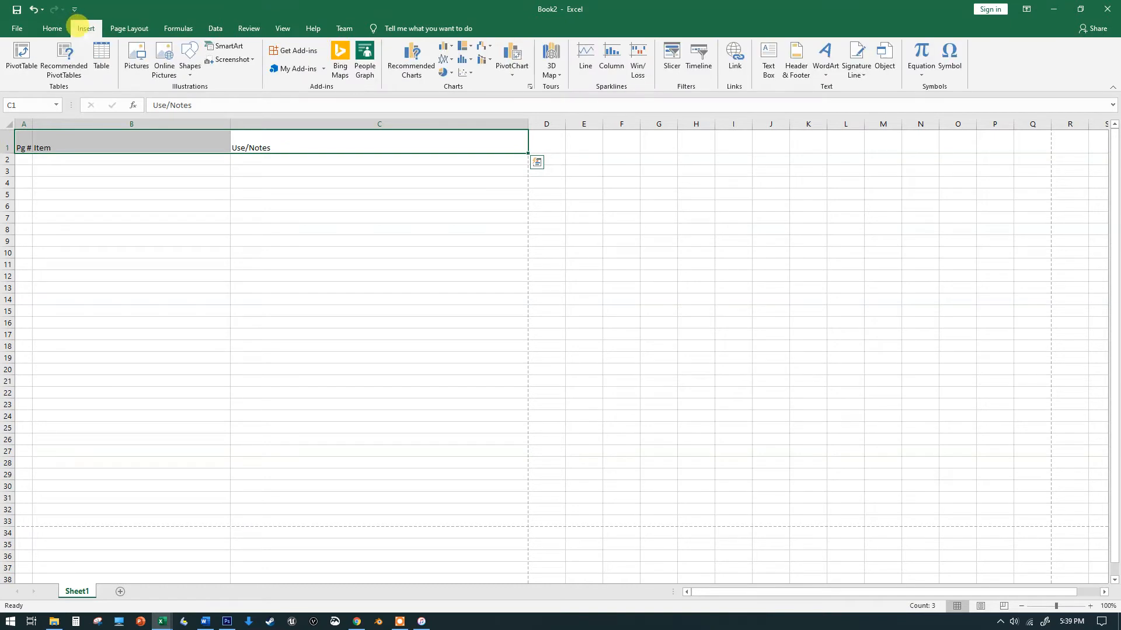
left_click(52, 29)
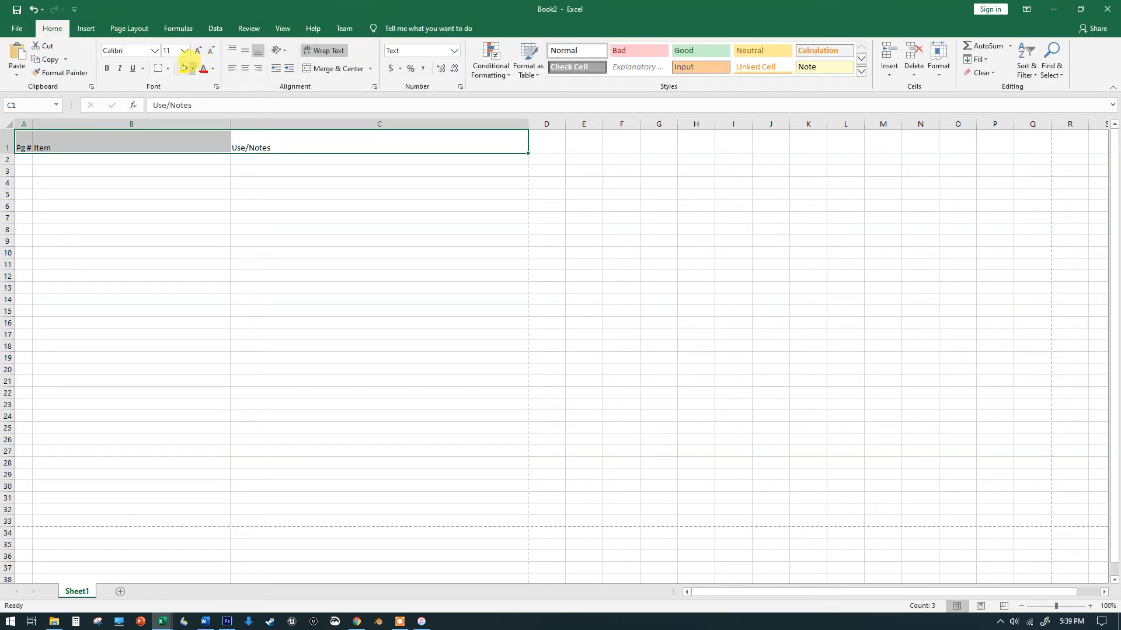
left_click(192, 65)
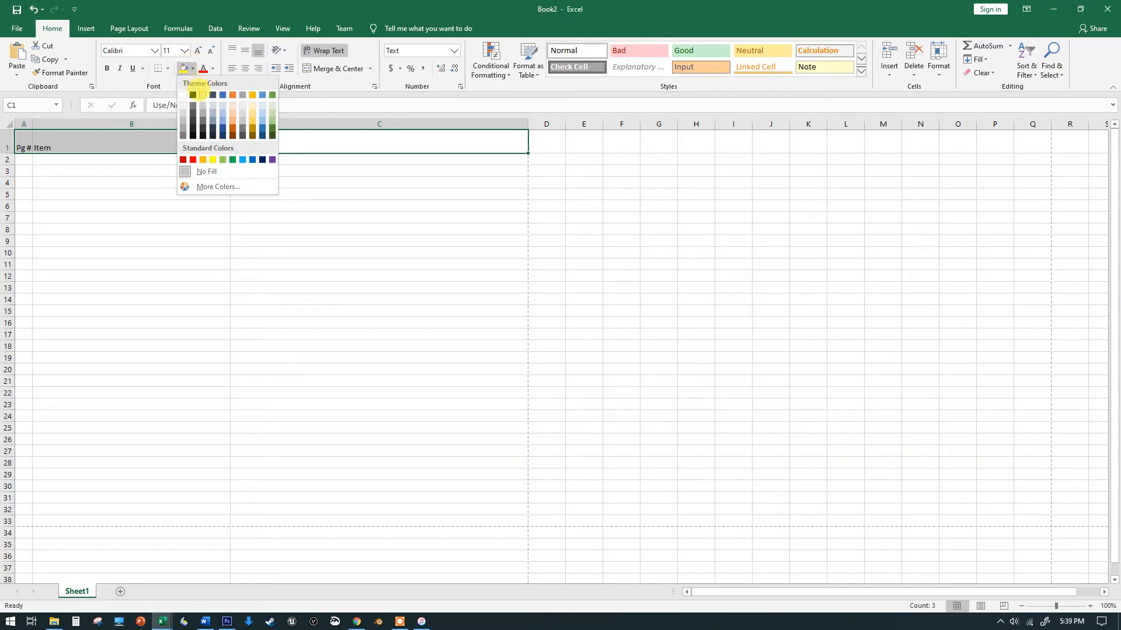
left_click(212, 105)
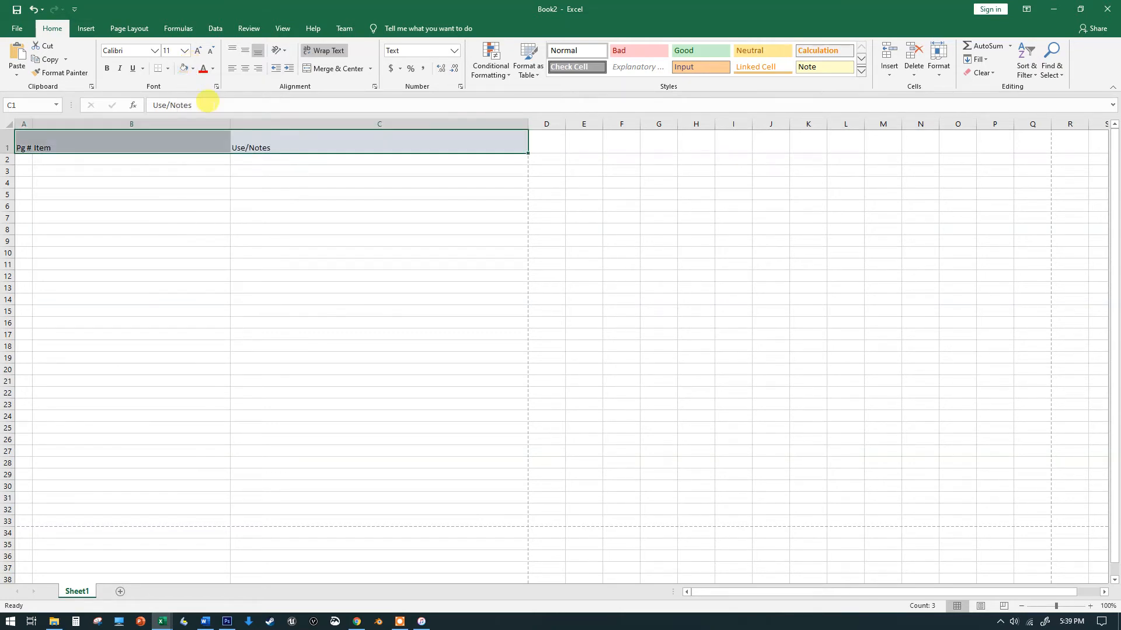
left_click(211, 216)
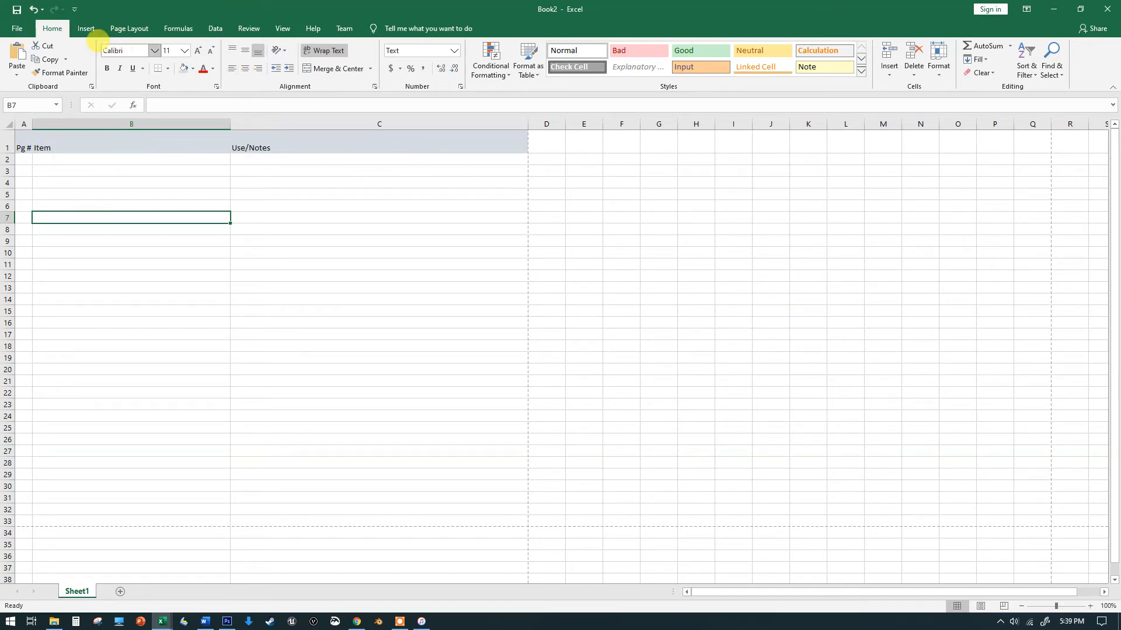
Turn on printing of the sheet's gridlines
left_click(122, 23)
left_click(85, 26)
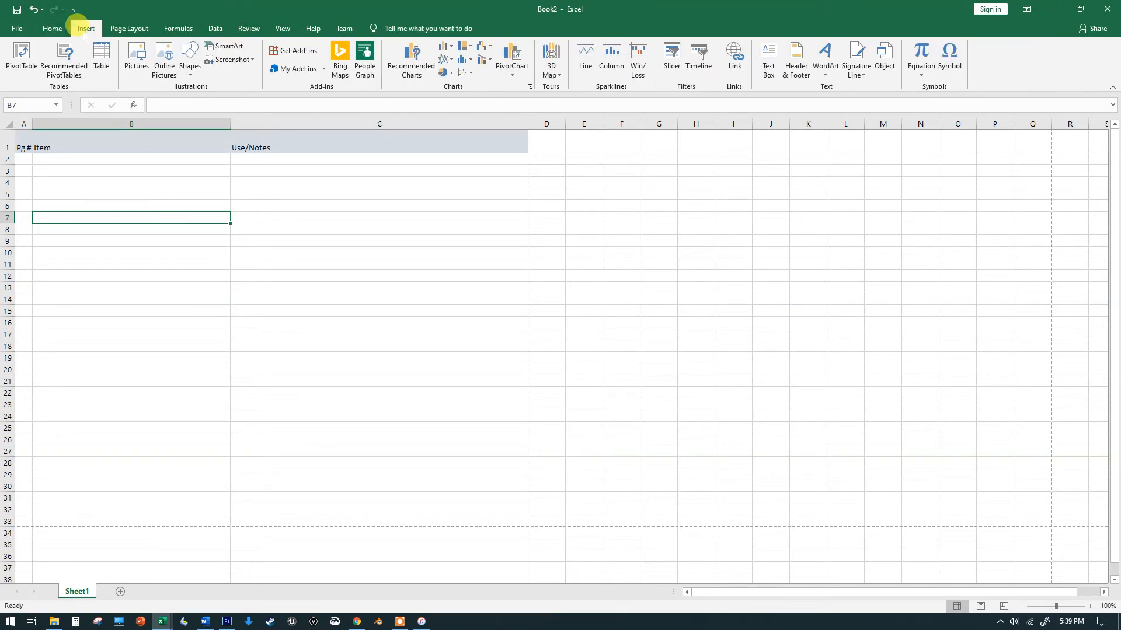
left_click(129, 27)
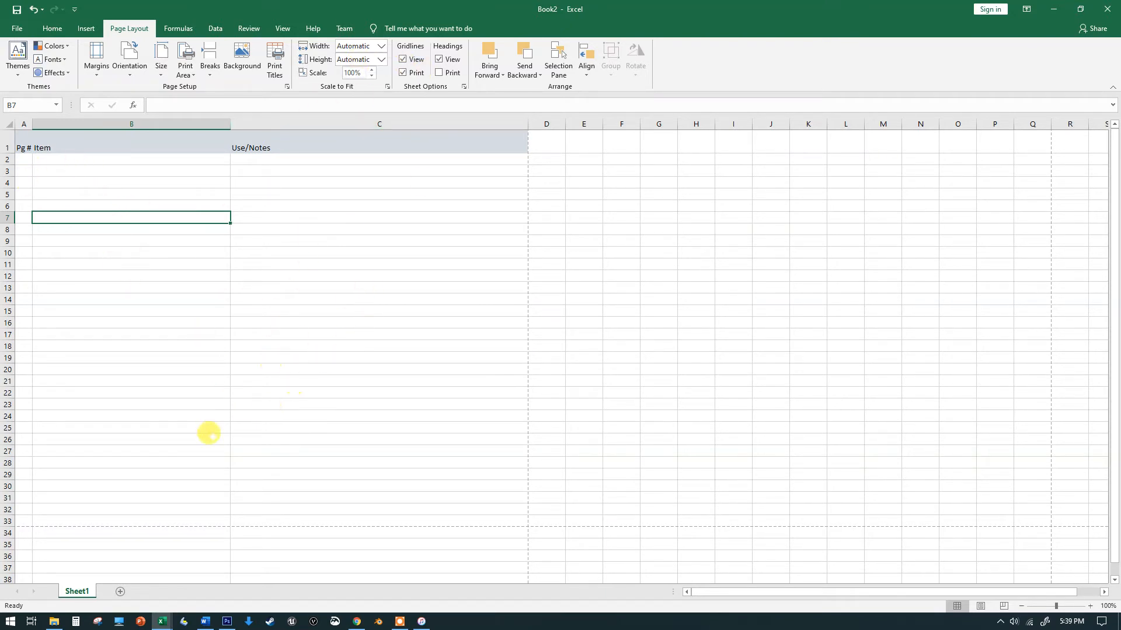
left_click(90, 170)
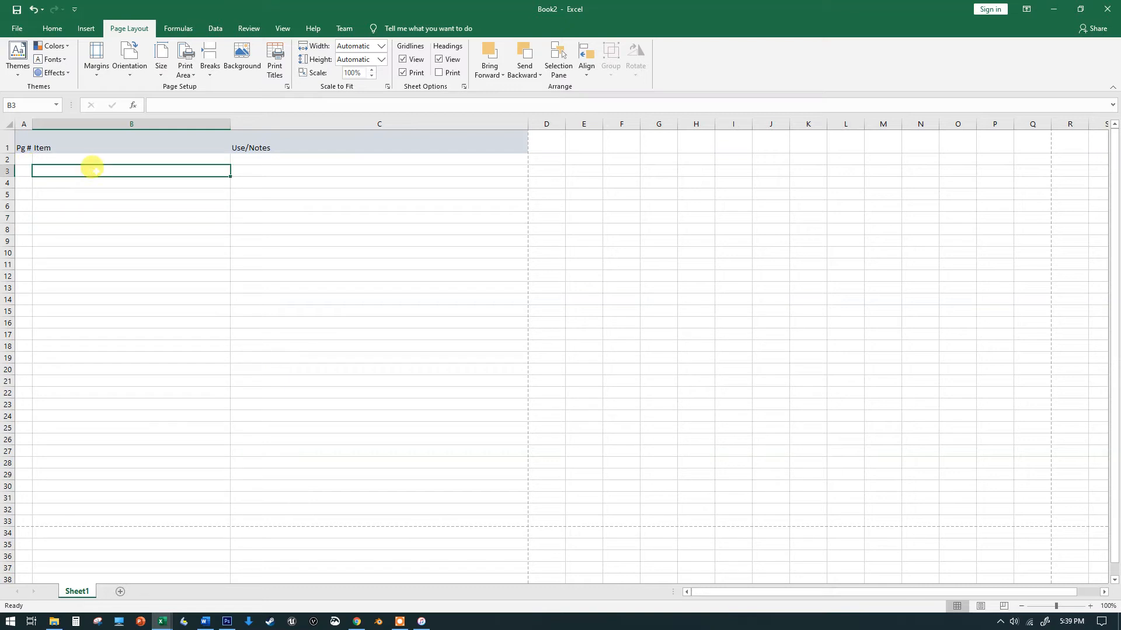
left_click(93, 193)
left_click(95, 217)
left_click(100, 242)
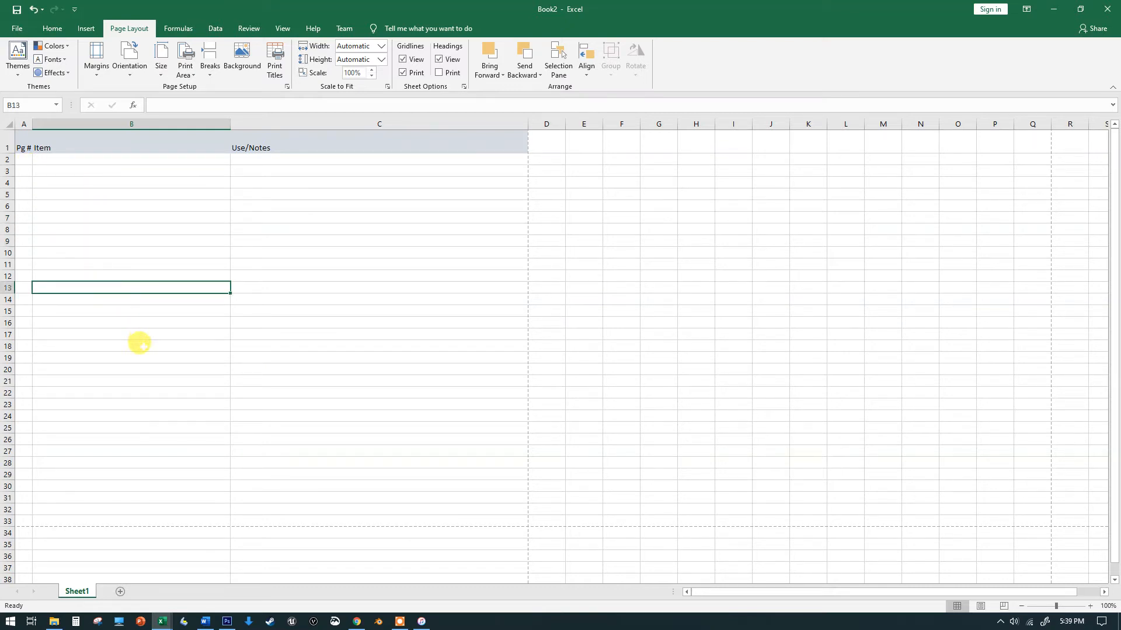
Fill cell C4 with long sample text, copying and pasting it several times to test the wrapping
left_click(246, 181)
type("cghcfghcf")
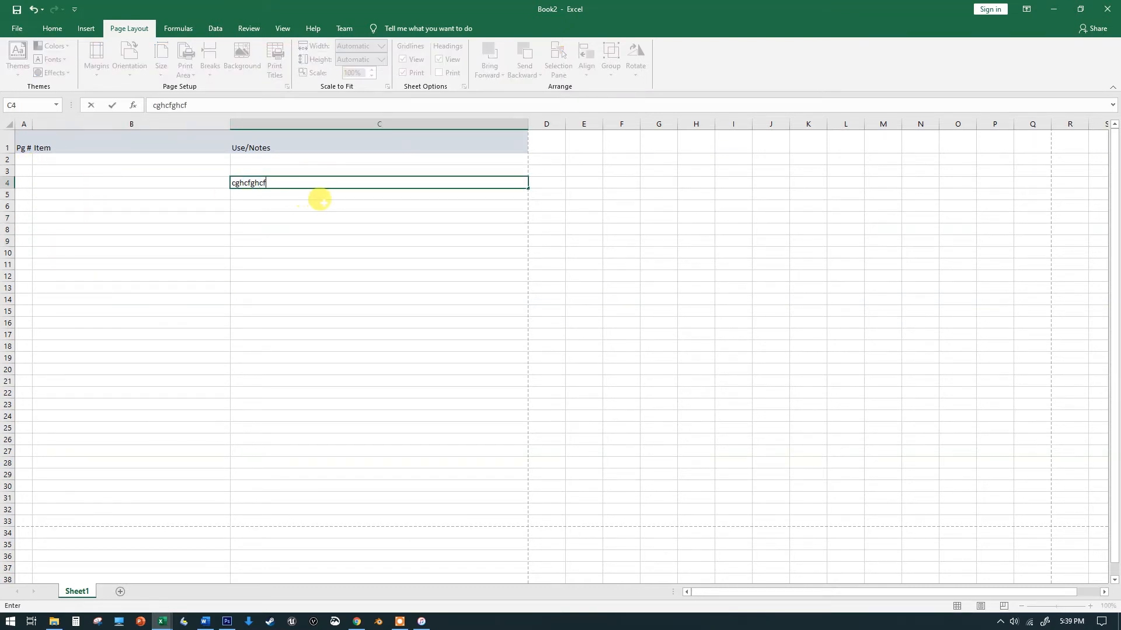
type("gjghjghjfghjghjghjfghjghj")
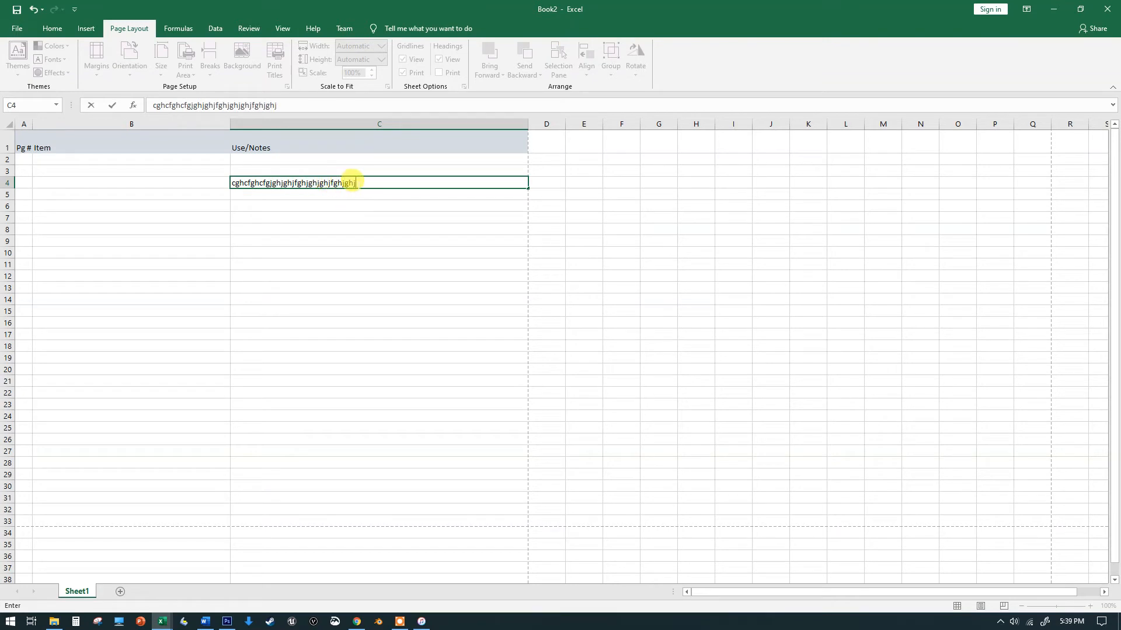
left_click_drag(354, 183, 169, 178)
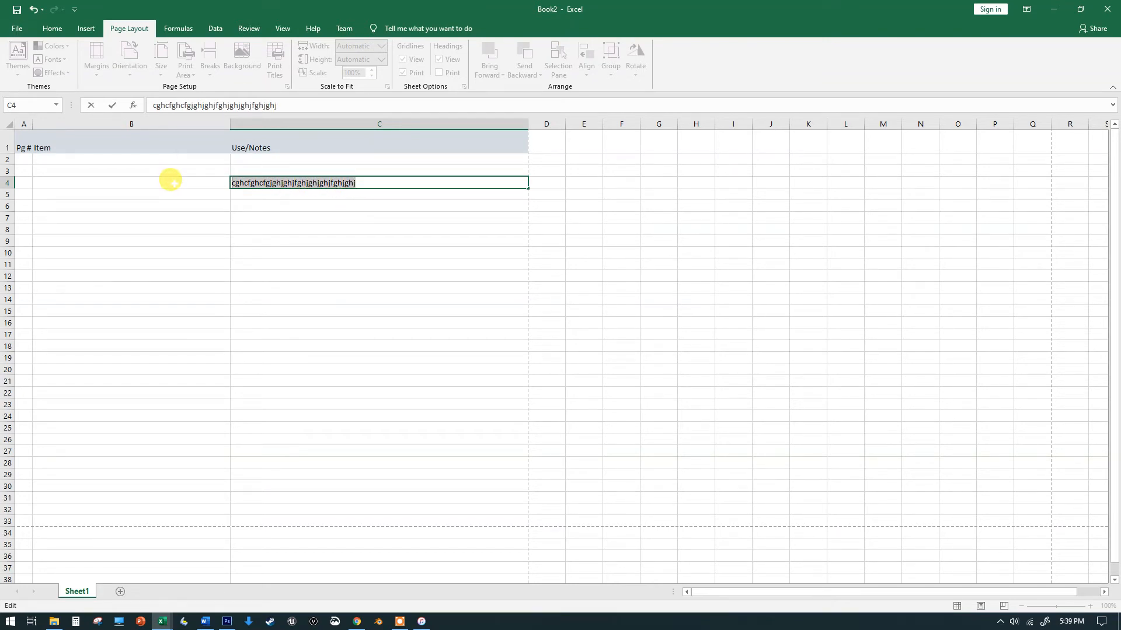
key("ctrl+c")
key("ctrl+v")
key("ctrl+v")
key("ctrl+v")
key("ctrl+v")
key("ctrl+v")
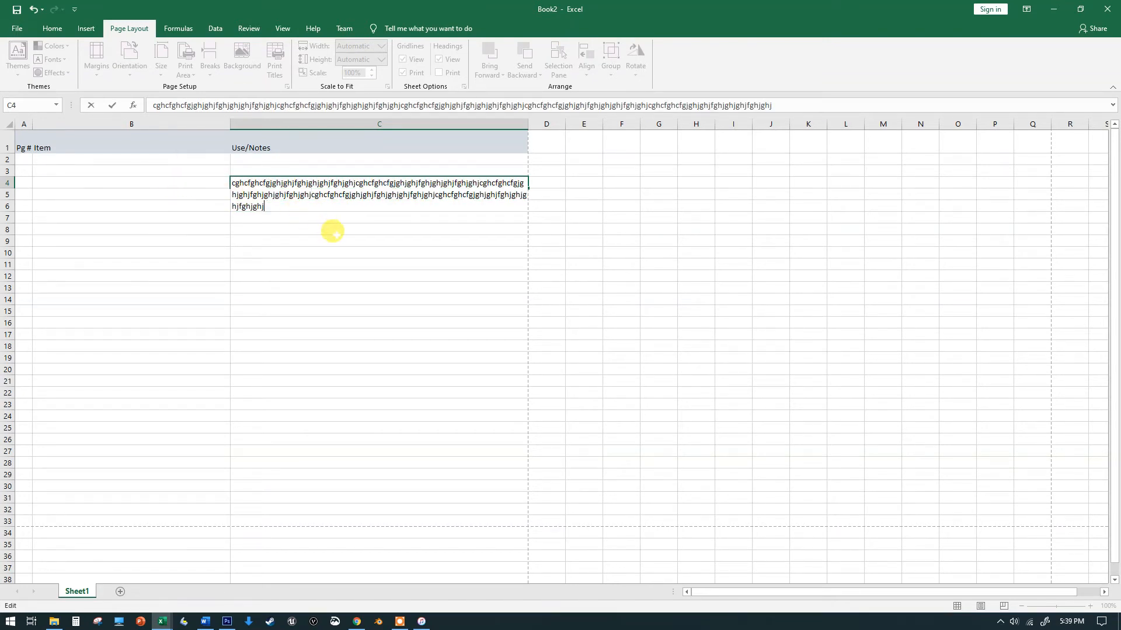
key("ctrl+v")
key("ctrl+v")
key("ctrl+v")
left_click(270, 250)
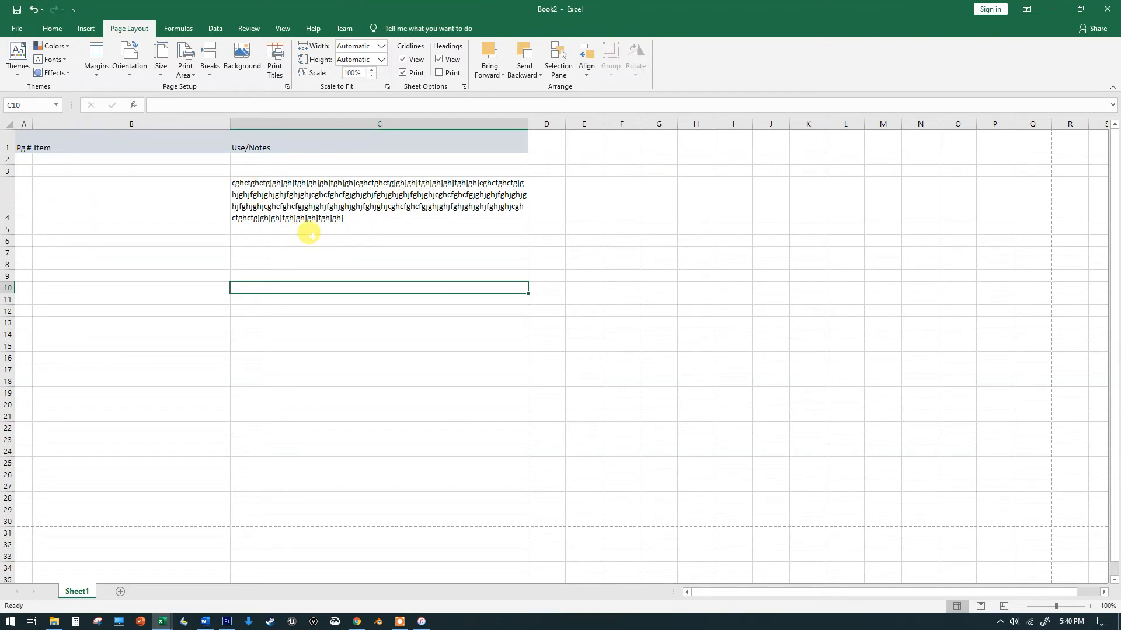
Select all the sample text in cell C4 and delete it
left_click(258, 205)
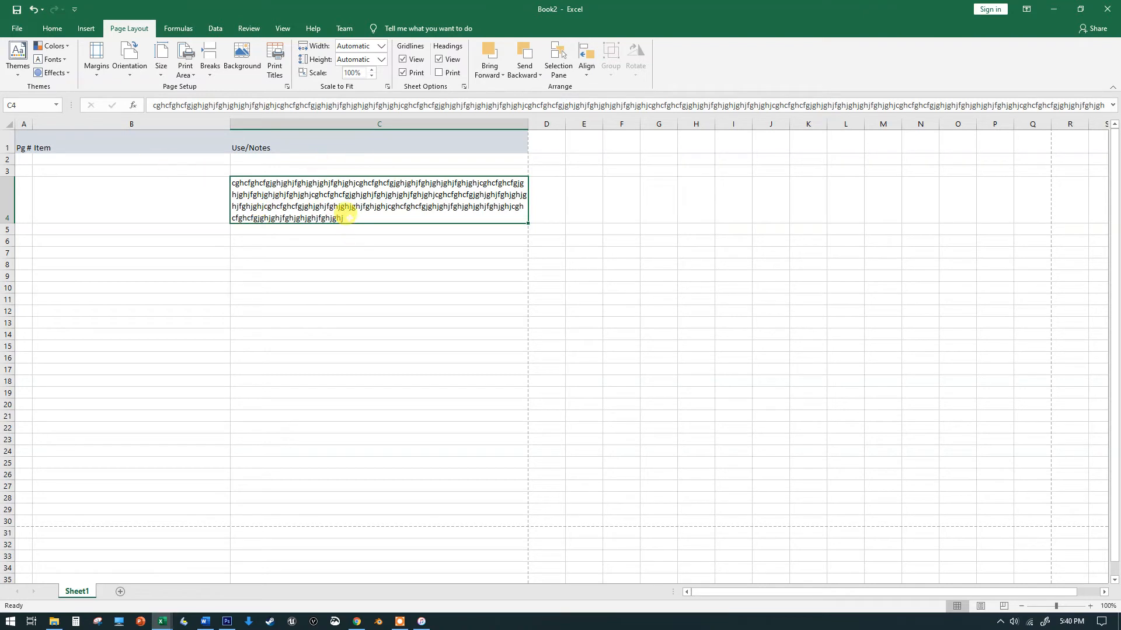
double_click(325, 212)
left_click_drag(338, 214, 245, 203)
left_click(309, 203)
double_click(343, 216)
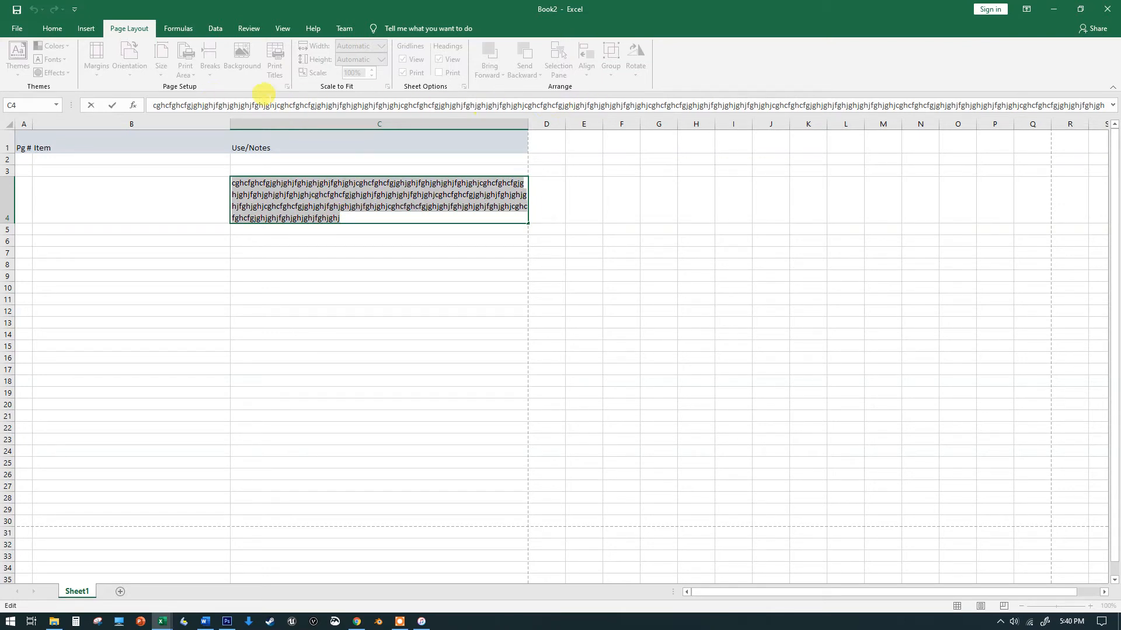
left_click_drag(344, 216, 195, 181)
key("Delete")
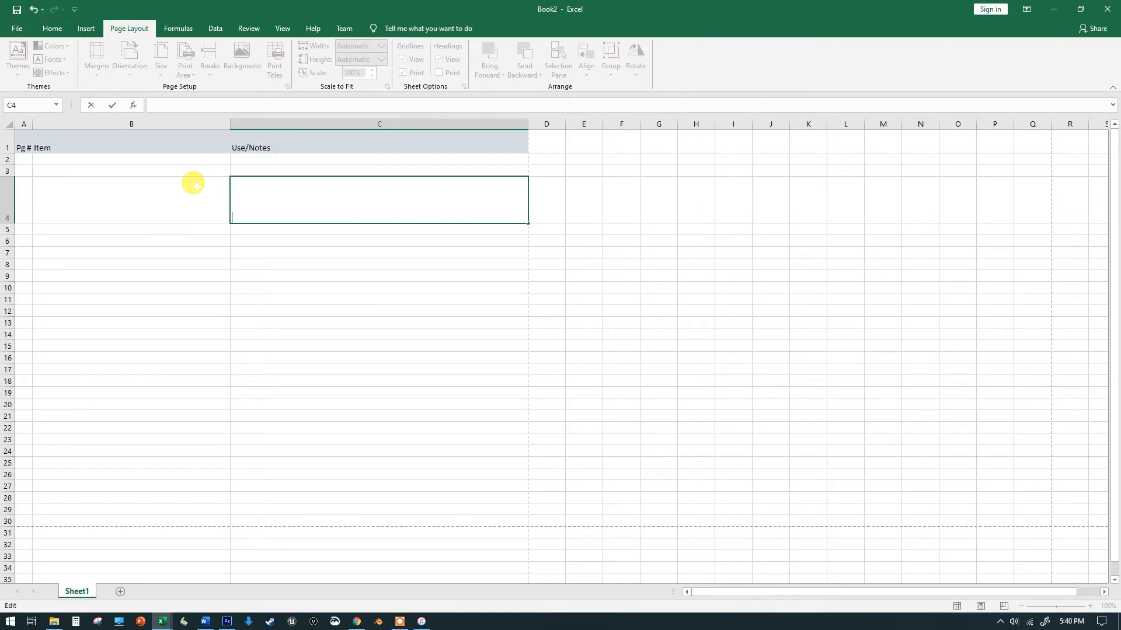
Scroll through the sheet to examine where the page break lines fall
left_click_drag(246, 252, 245, 252)
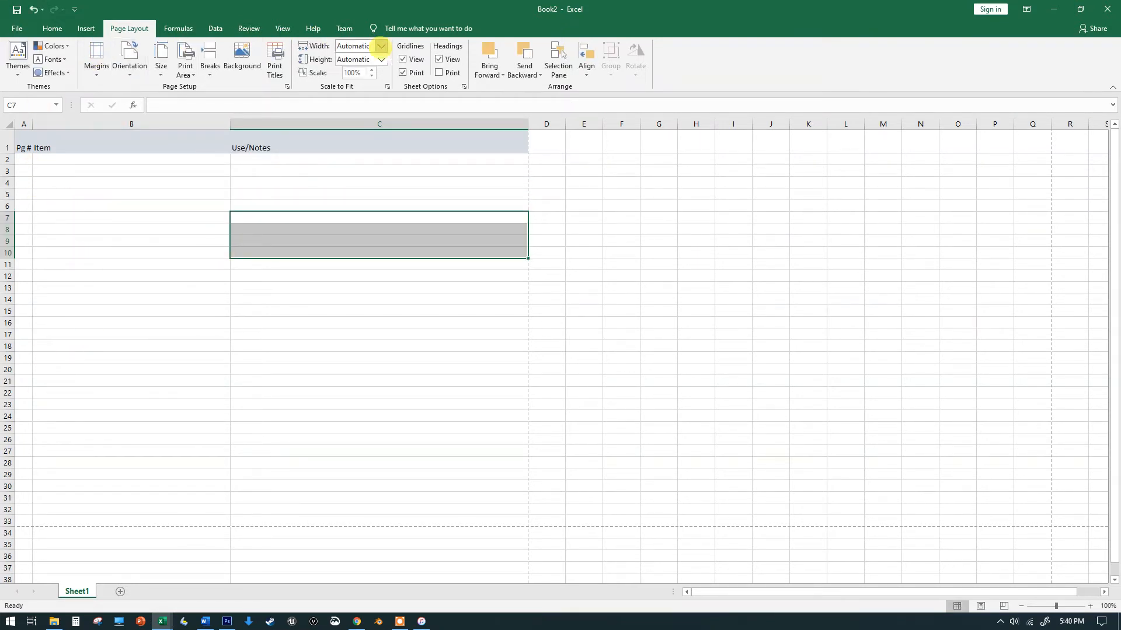
scroll(111, 440, "down", 6)
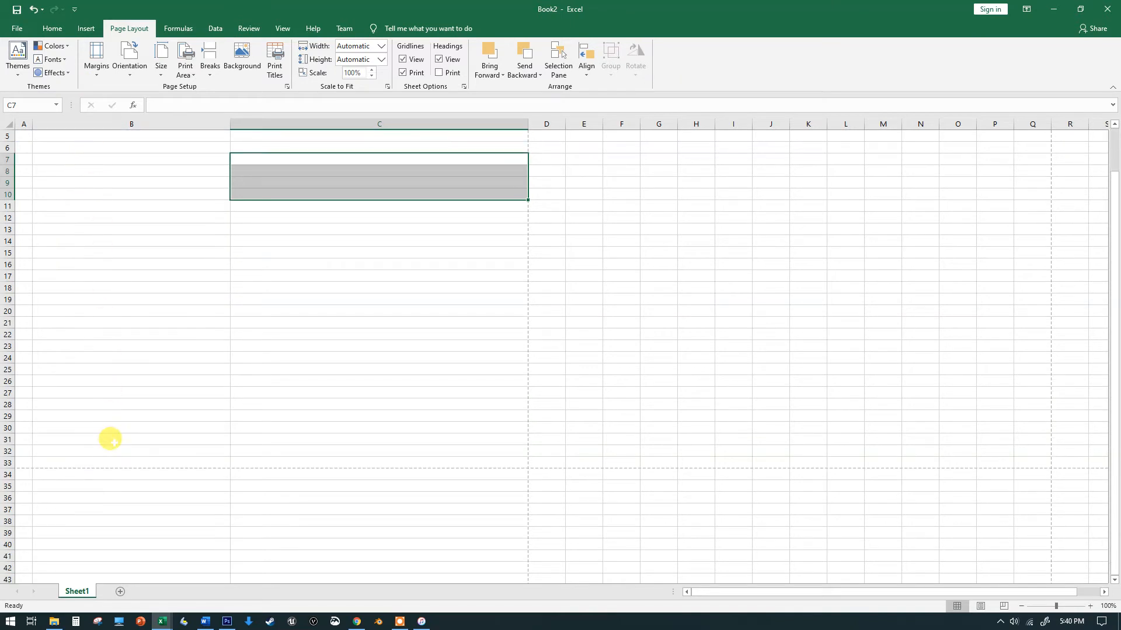
scroll(110, 441, "down", 7)
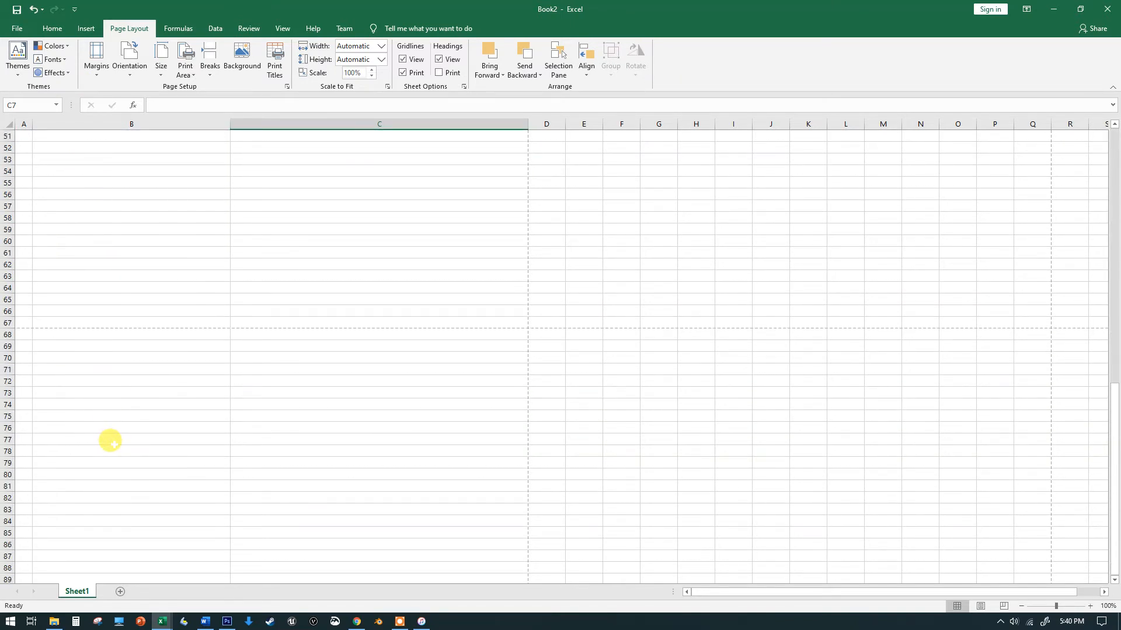
scroll(110, 440, "up", 15)
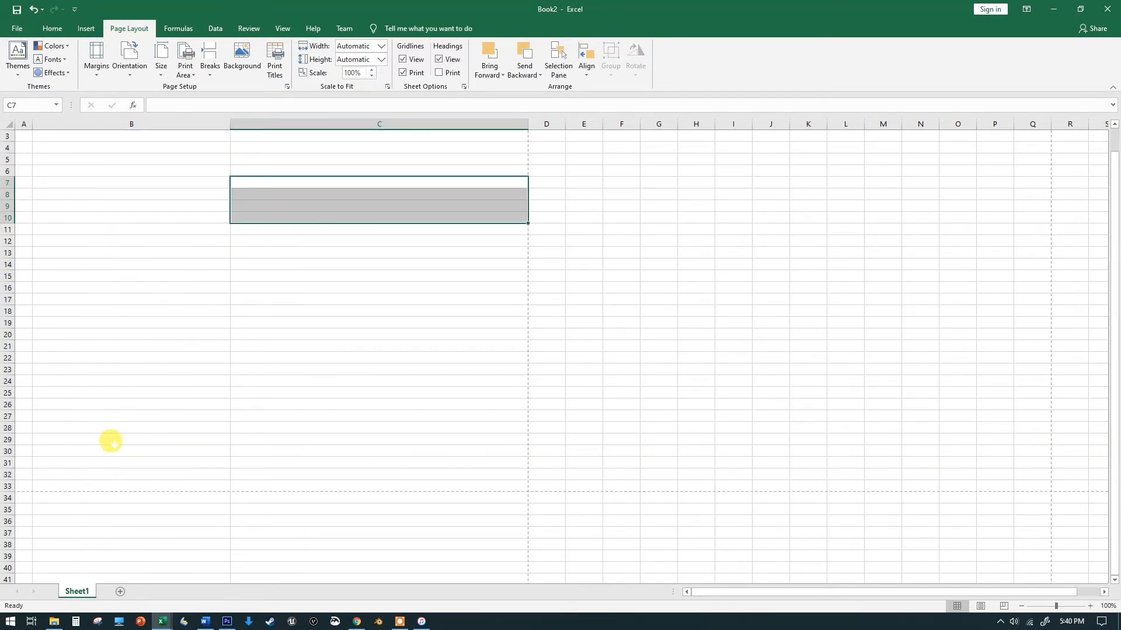
scroll(110, 440, "down", 6)
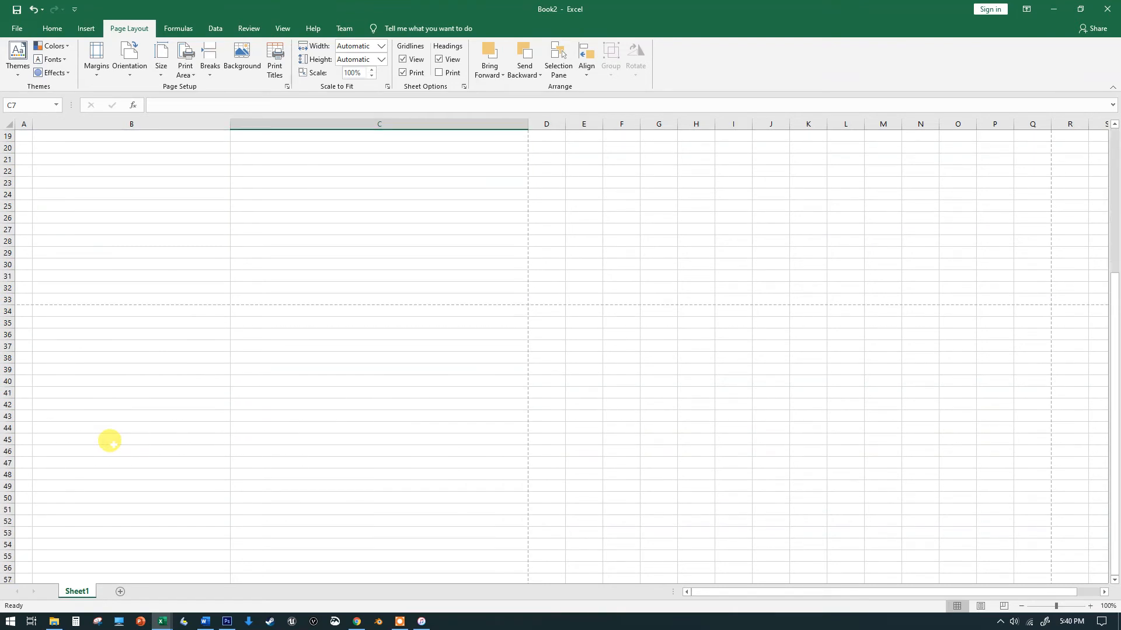
scroll(110, 442, "down", 1)
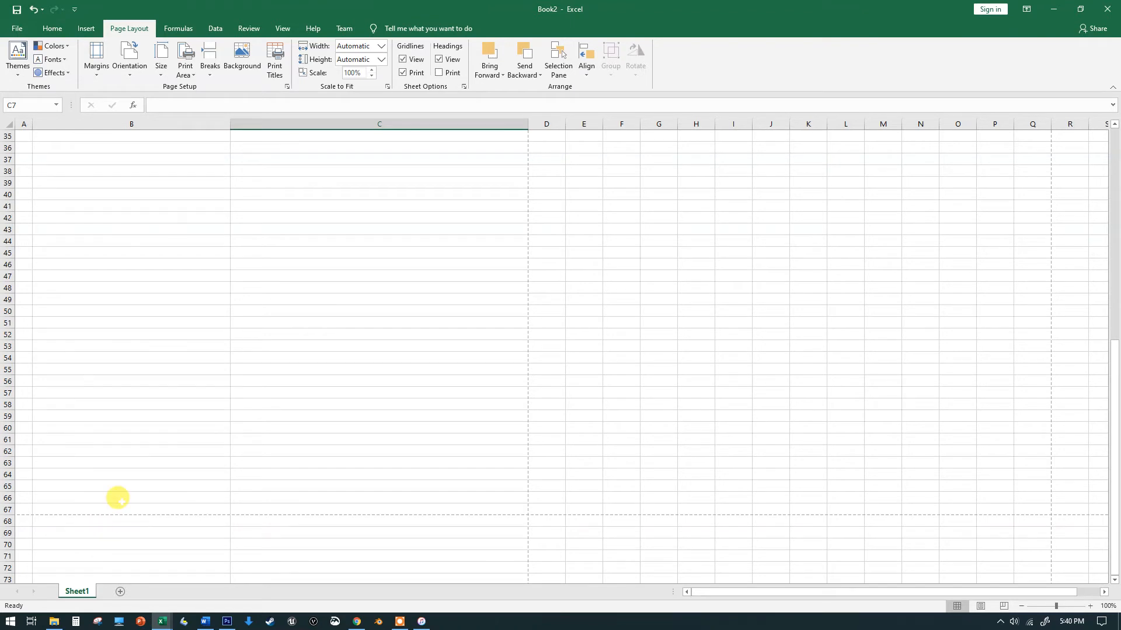
scroll(117, 496, "up", 5)
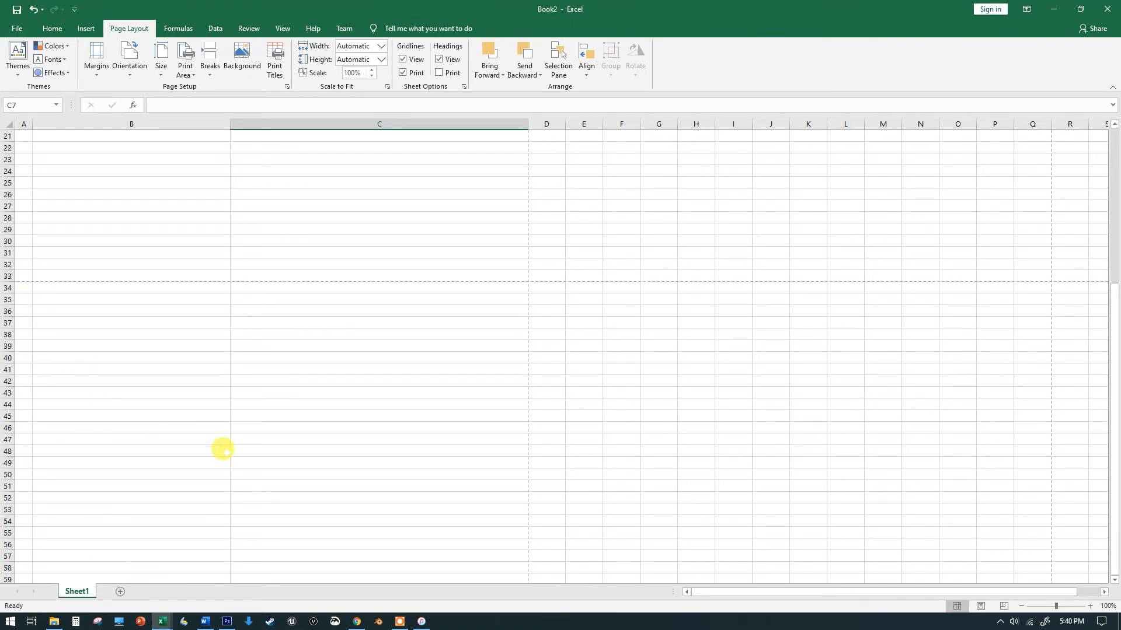
scroll(221, 450, "up", 5)
key("shift+Down")
key("shift+Down")
key("shift+Down")
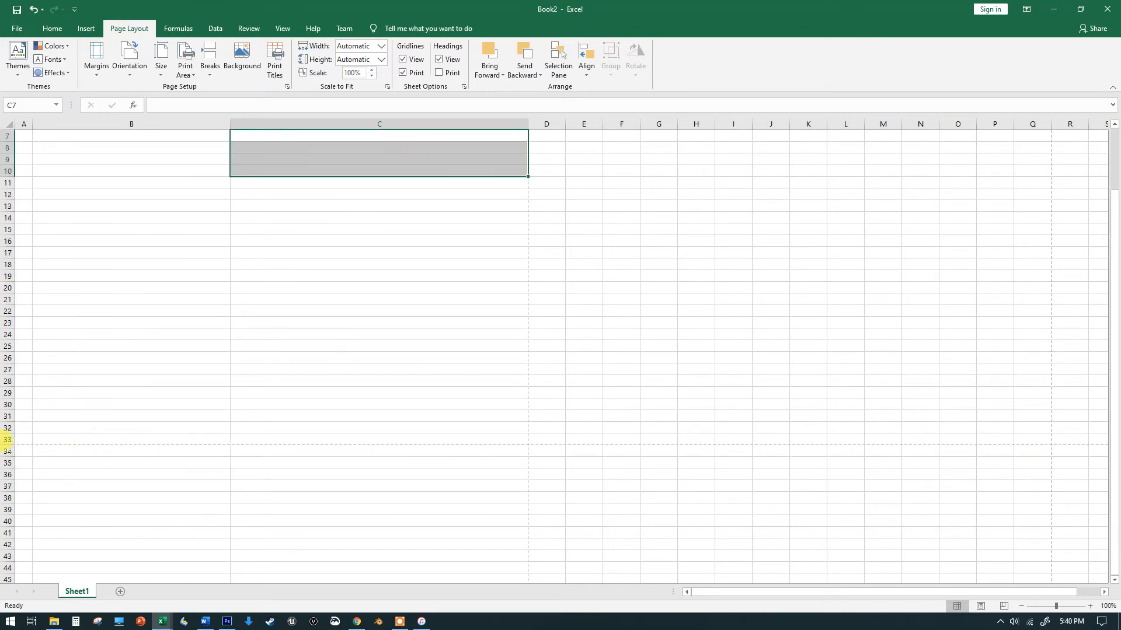
scroll(120, 343, "up", 2)
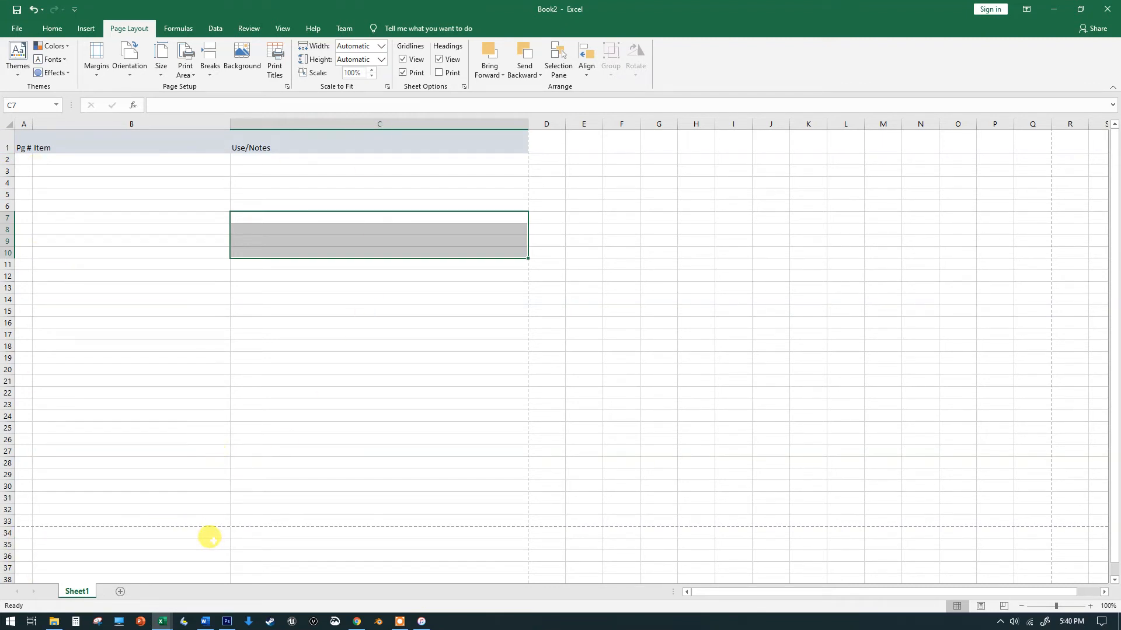
scroll(169, 374, "down", 4)
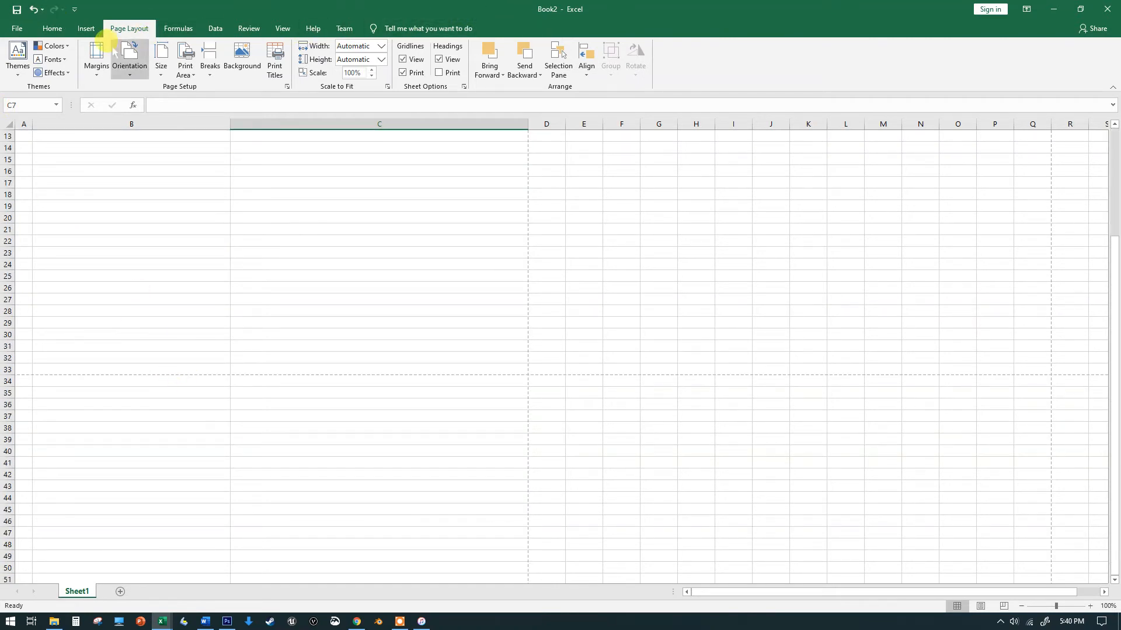
Draw a text box over rows 44 to 56 of columns A to C and enter sample text chjcghjcghj jcghj cgh j
left_click(79, 28)
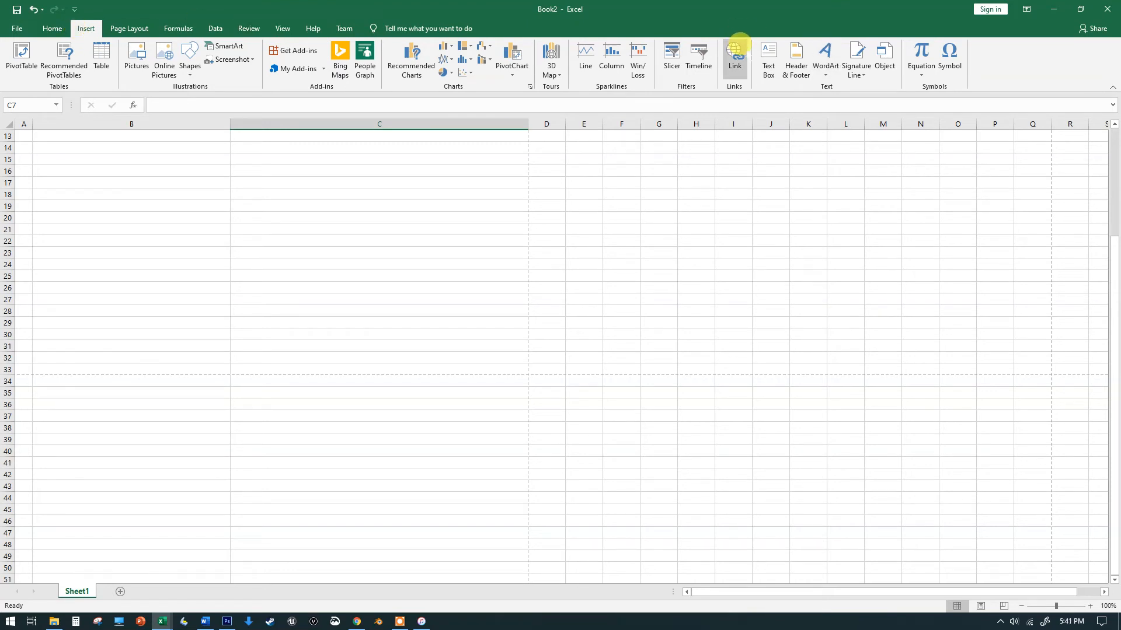
left_click(764, 58)
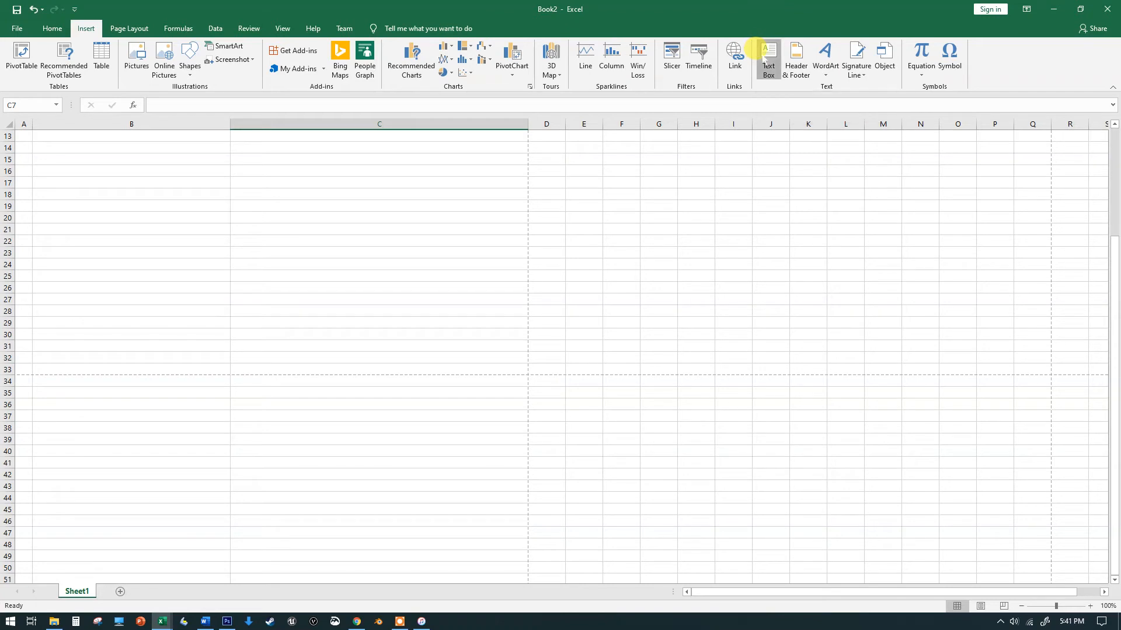
scroll(158, 318, "down", 3)
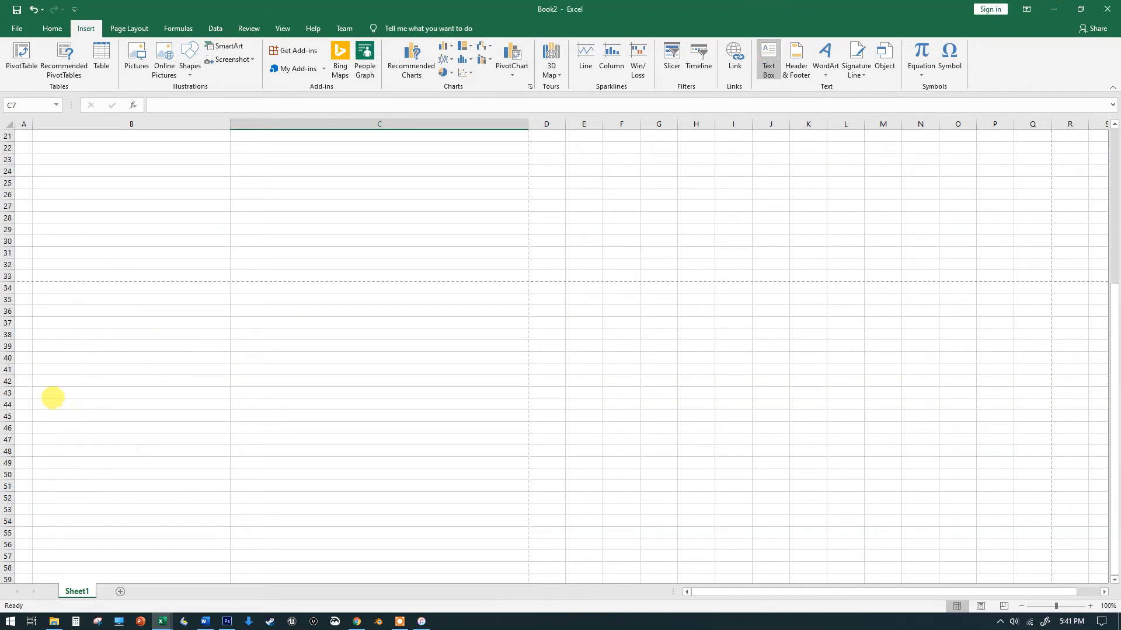
mouse_move(62, 406)
left_mouse_down()
mouse_move(111, 438)
mouse_move(357, 498)
mouse_move(493, 549)
left_mouse_up()
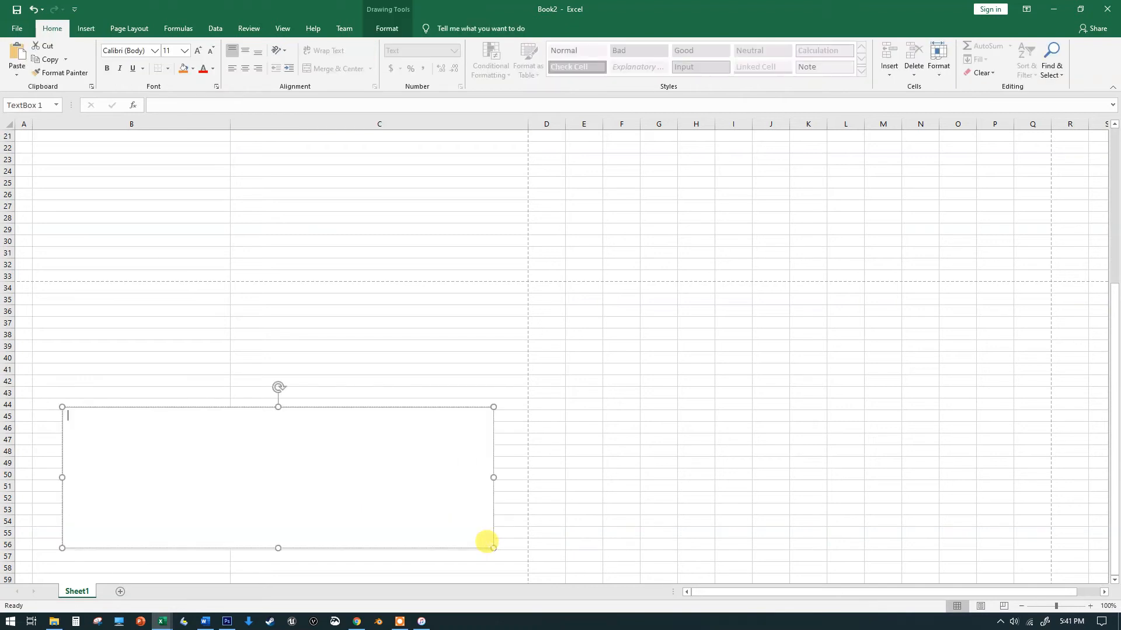
type("chjcghjcghj jcghj cgh j")
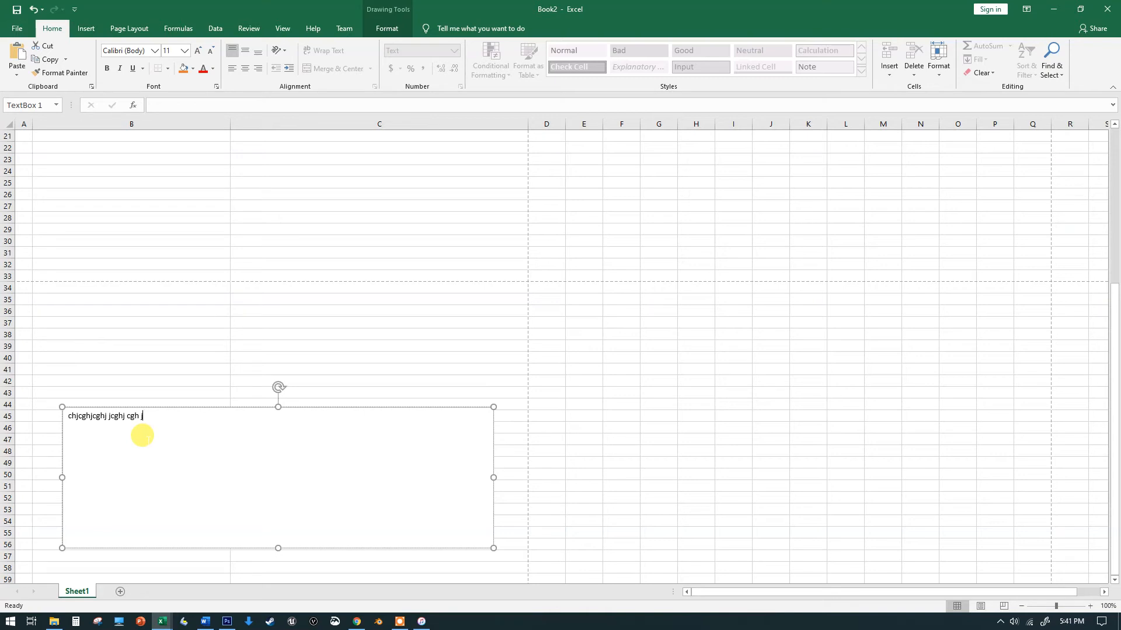
left_click(163, 331)
Export the workbook as the PDF Book2.pdf to the Desktop
left_click(20, 28)
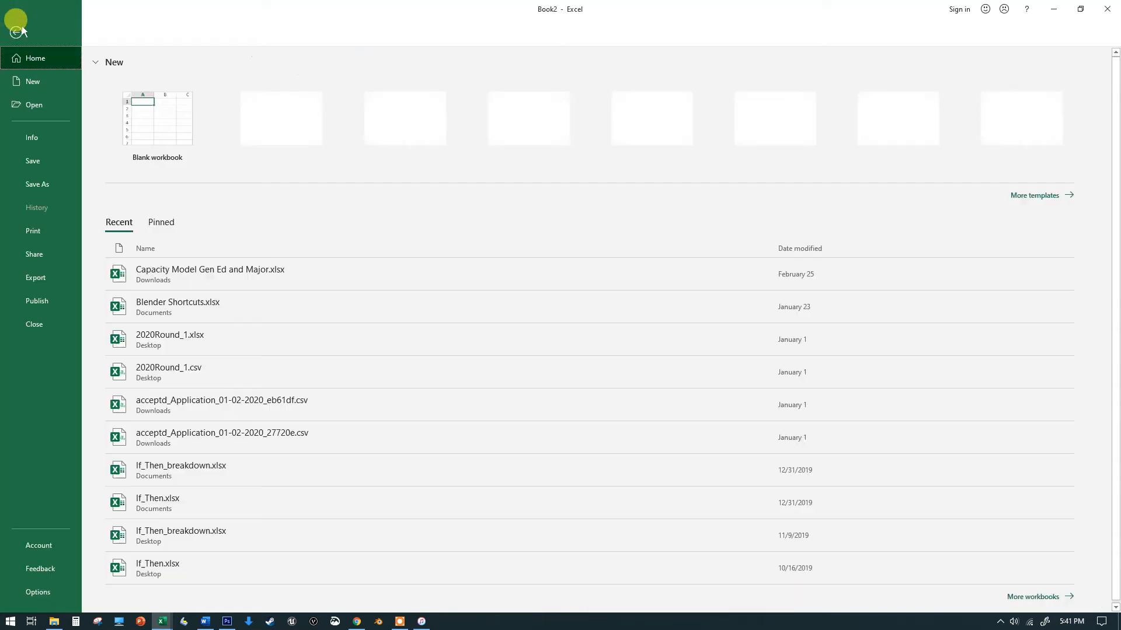
left_click(56, 277)
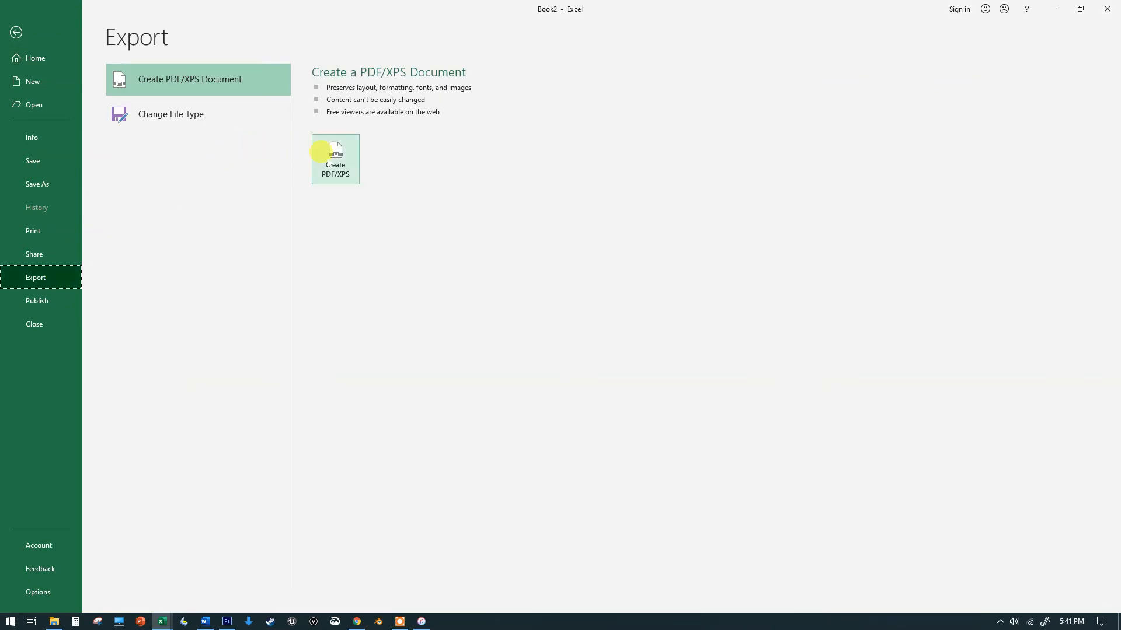
left_click(321, 153)
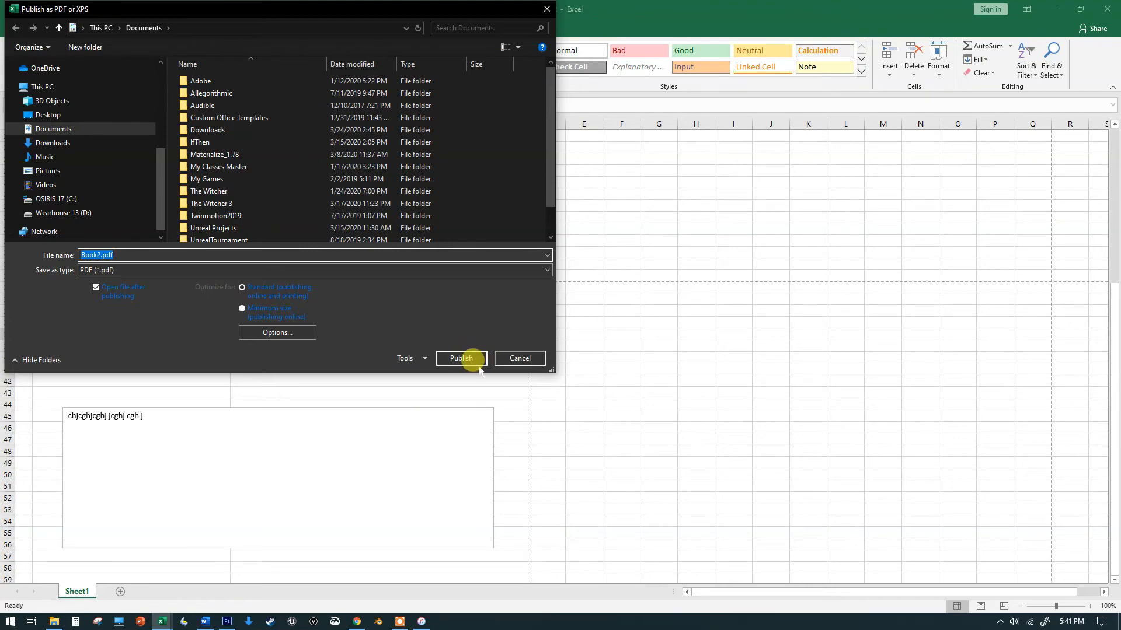
left_click(68, 114)
left_click(461, 357)
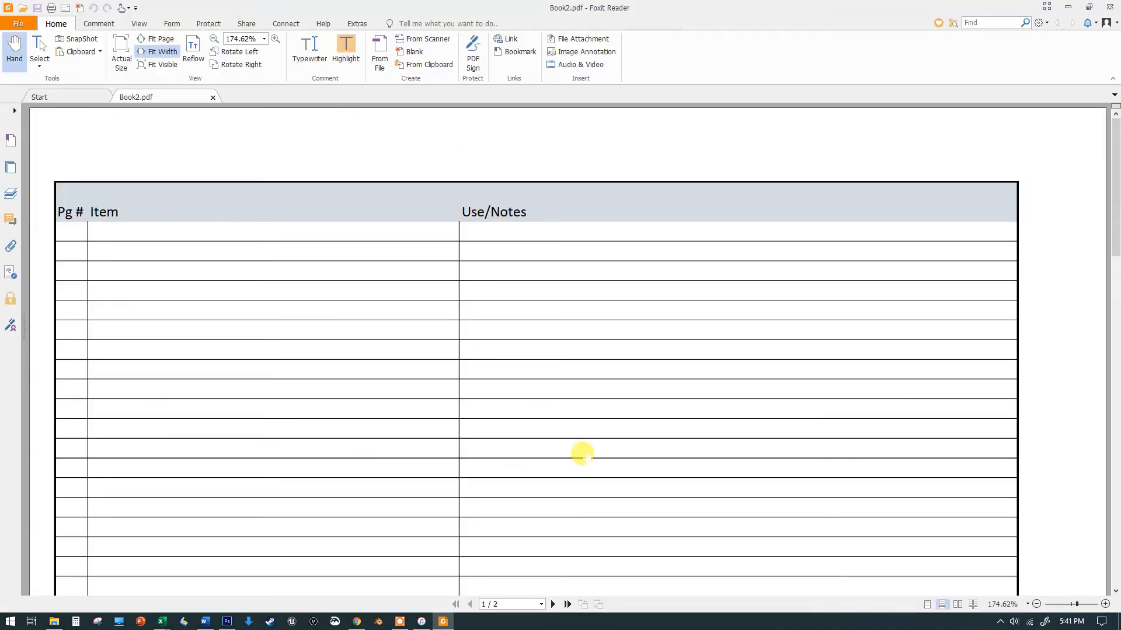
Scroll through both pages of the exported PDF in the PDF reader, then close it
scroll(606, 220, "down", 15)
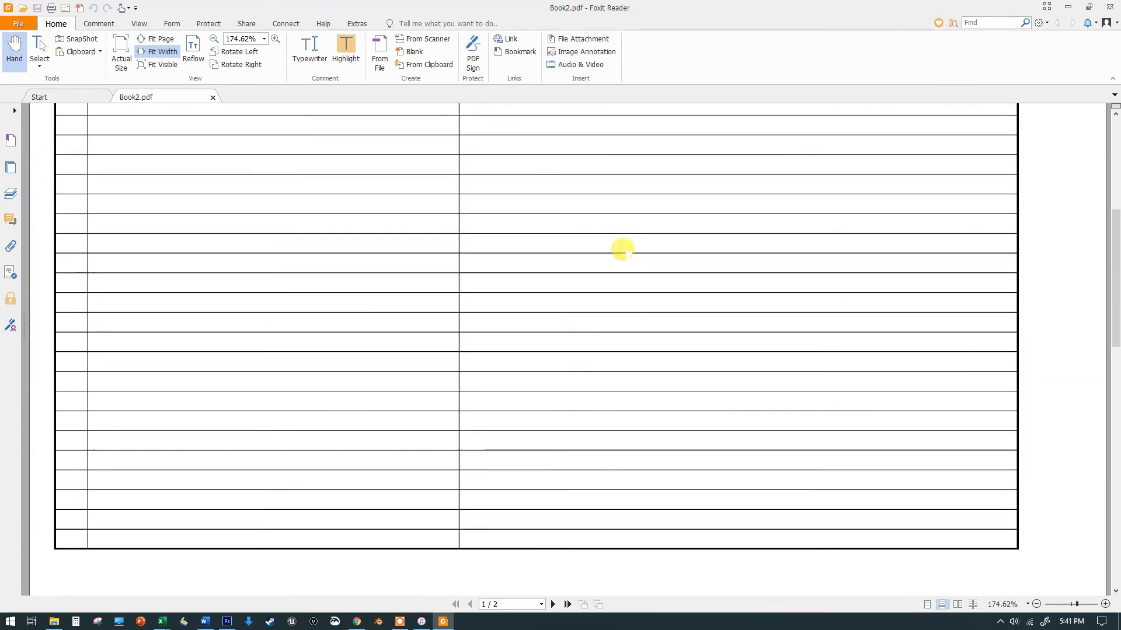
scroll(632, 255, "down", 3)
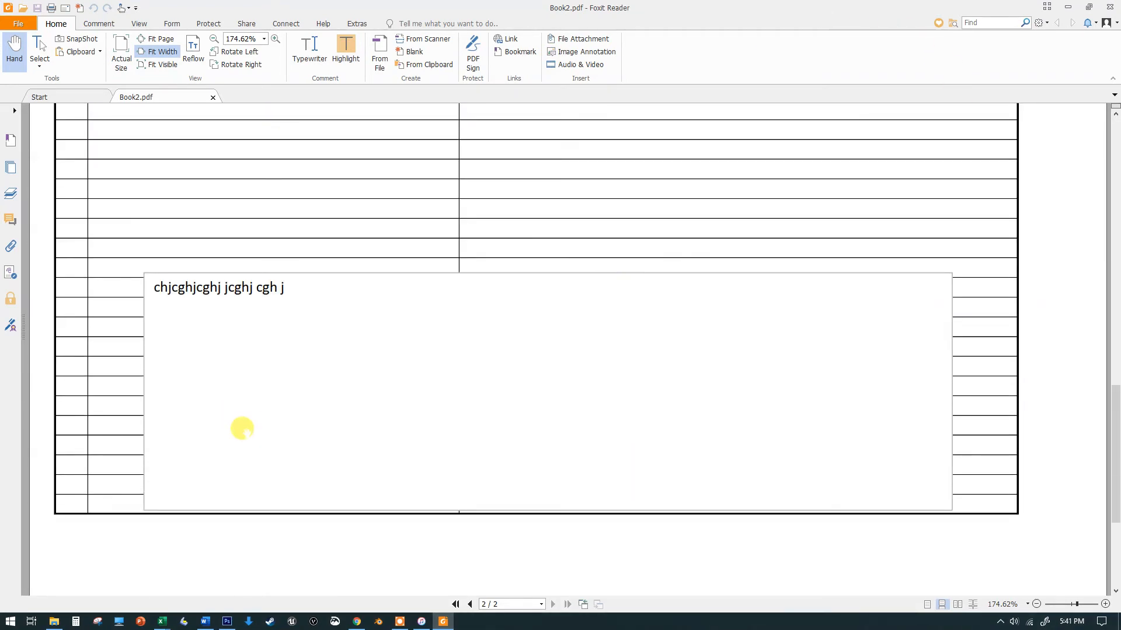
scroll(428, 381, "up", 3)
scroll(427, 381, "up", 15)
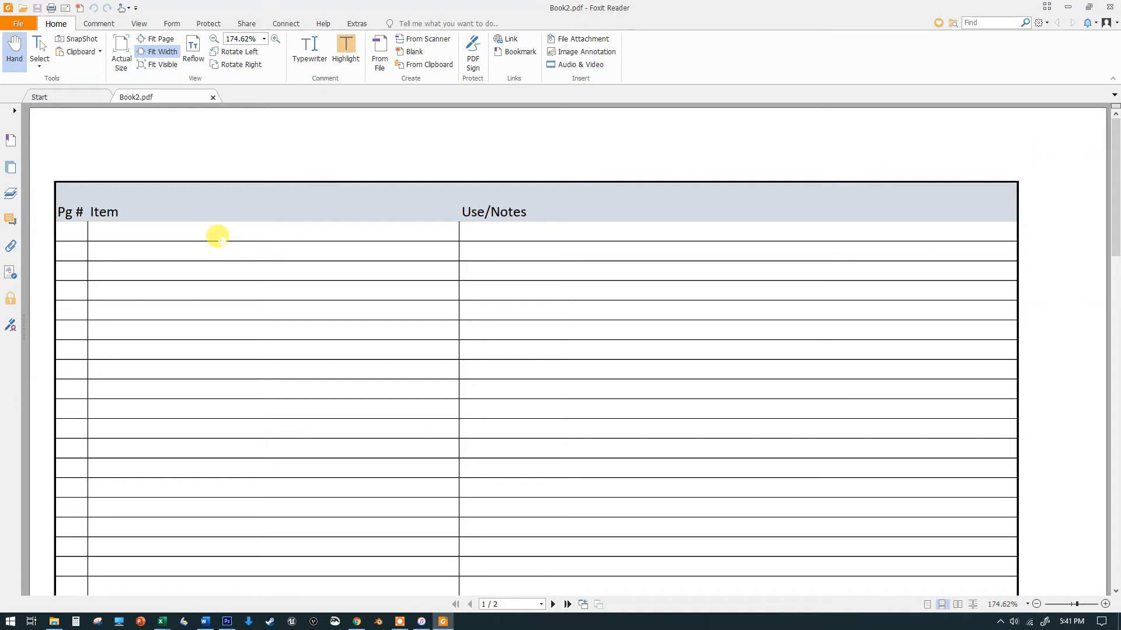
left_click(1107, 7)
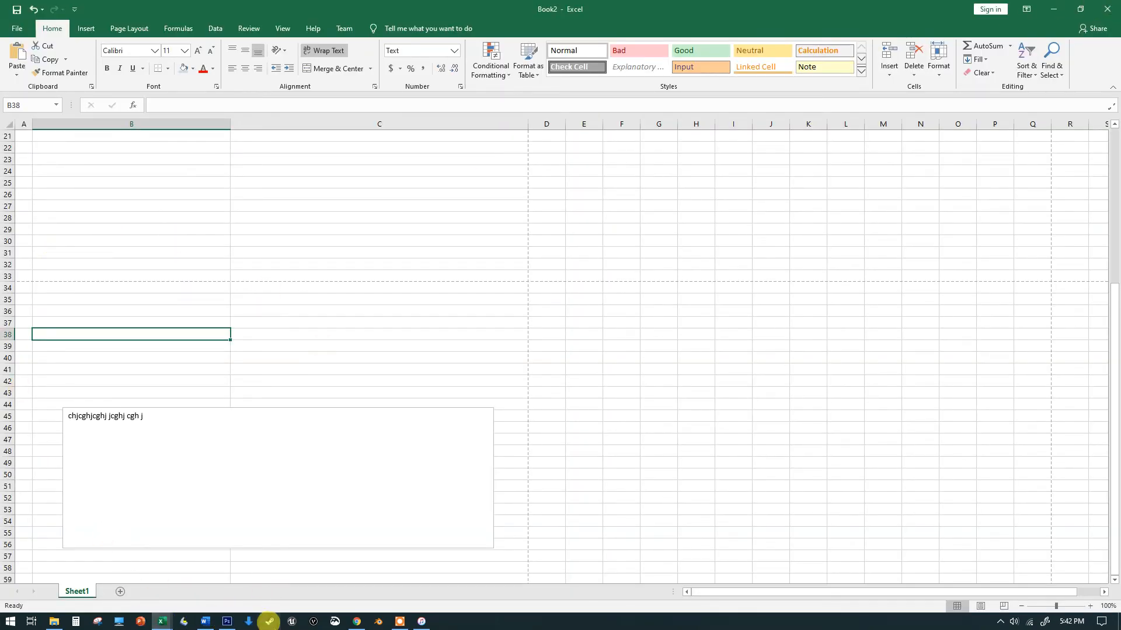
Switch to the Google Sheets version of the list and preview its print settings, then cancel
left_click(357, 622)
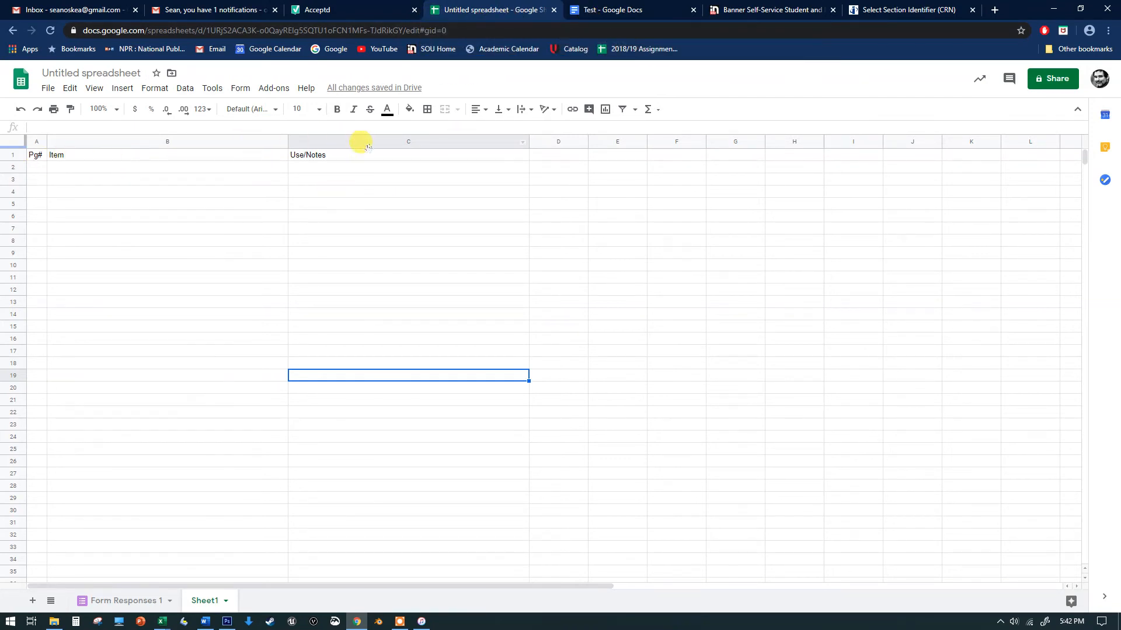
left_click(479, 166)
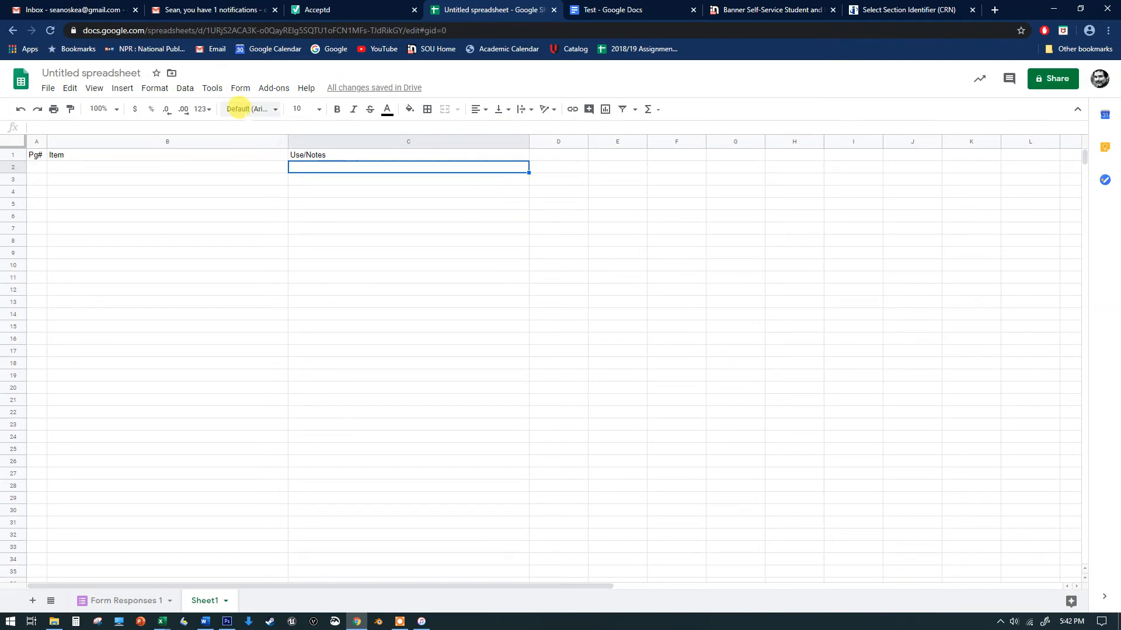
left_click(54, 109)
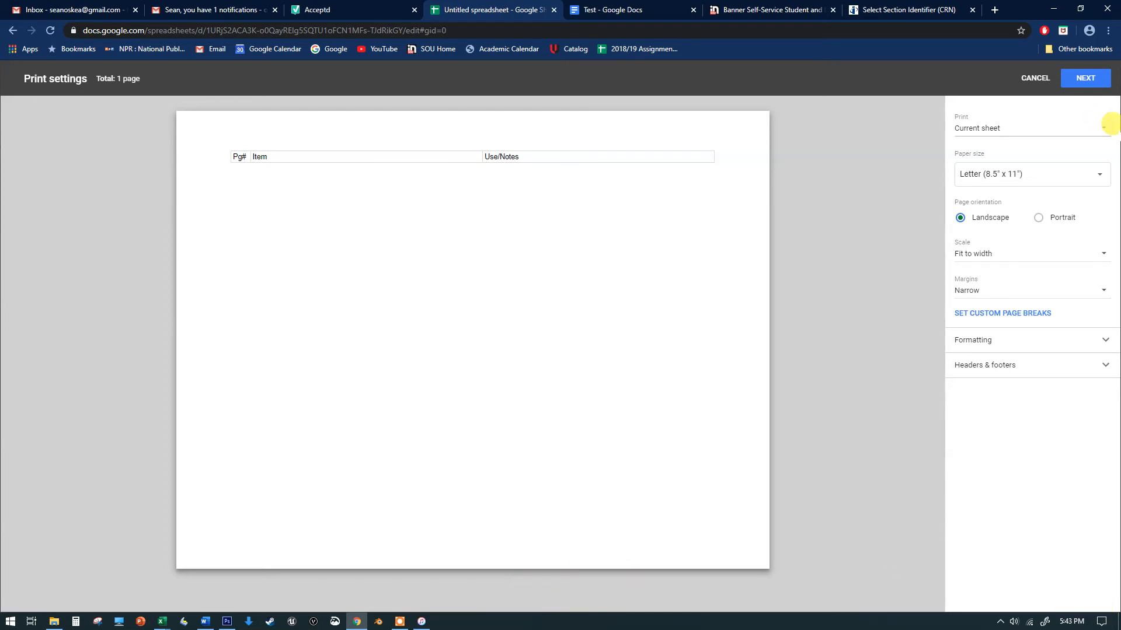
left_click(1032, 78)
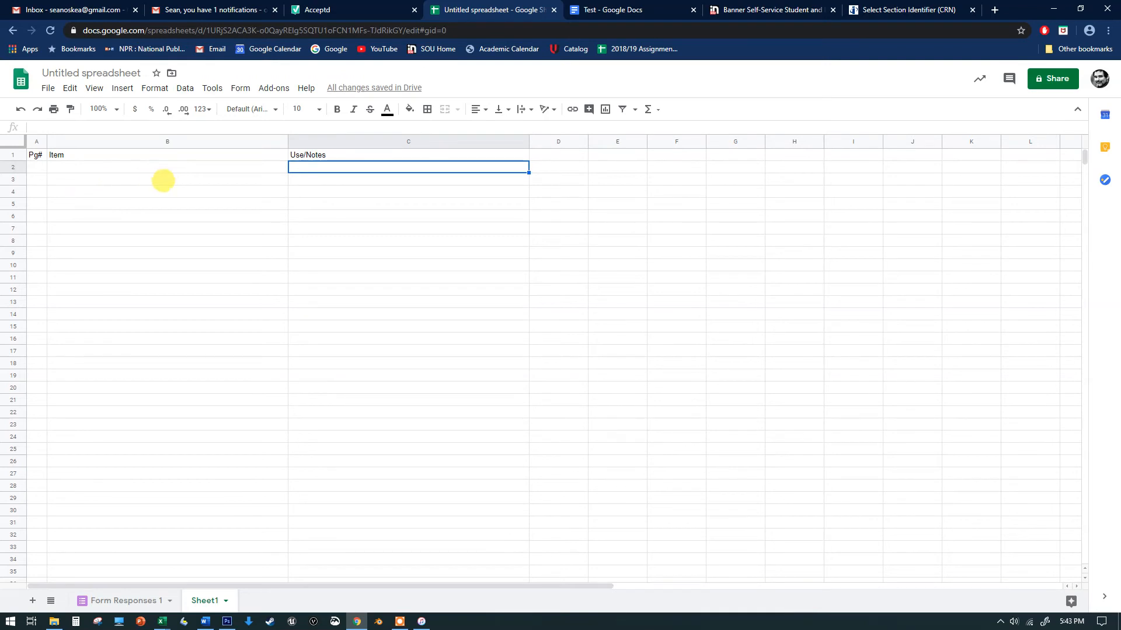
Fill the header cells A1 to C1 with a light blue background
left_click(35, 154)
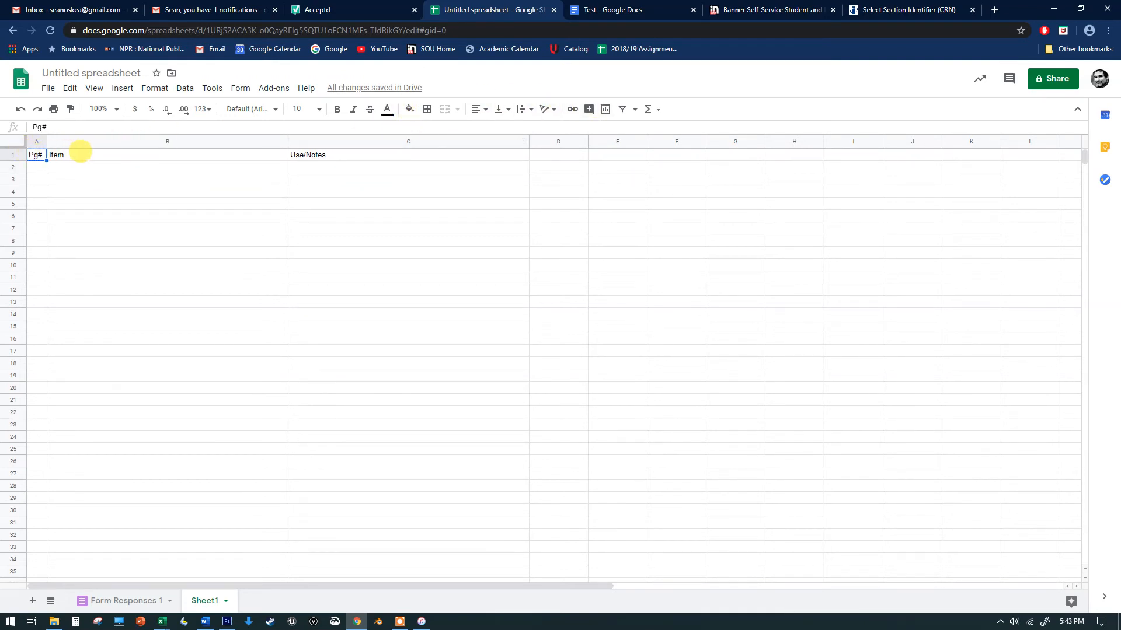
left_click(109, 151, "shift")
left_click(355, 153, "shift")
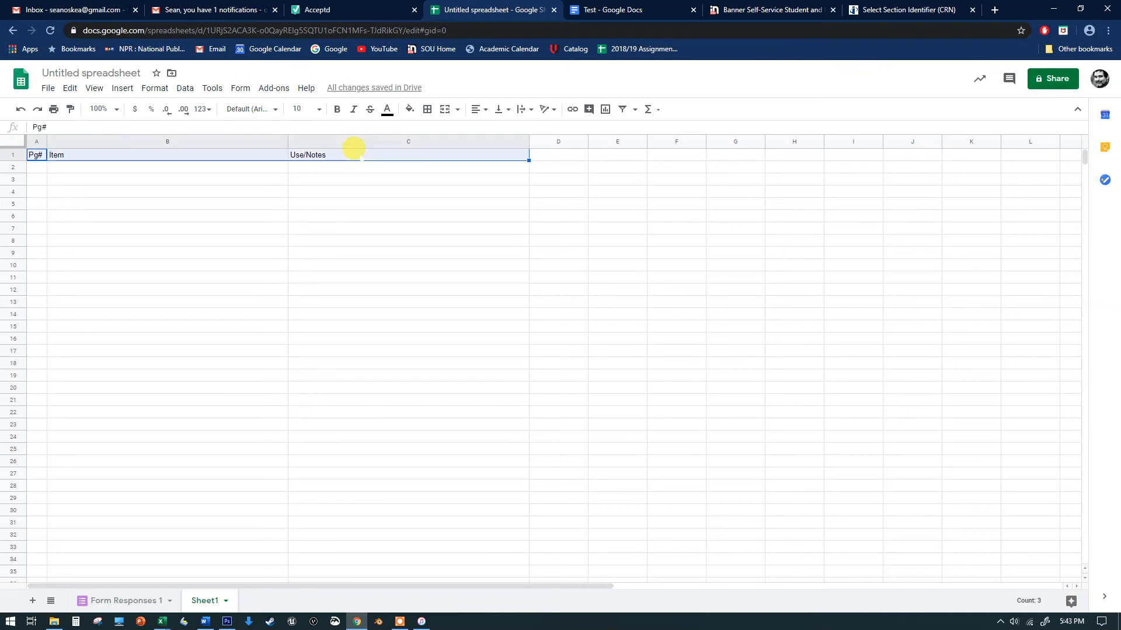
left_click(408, 108)
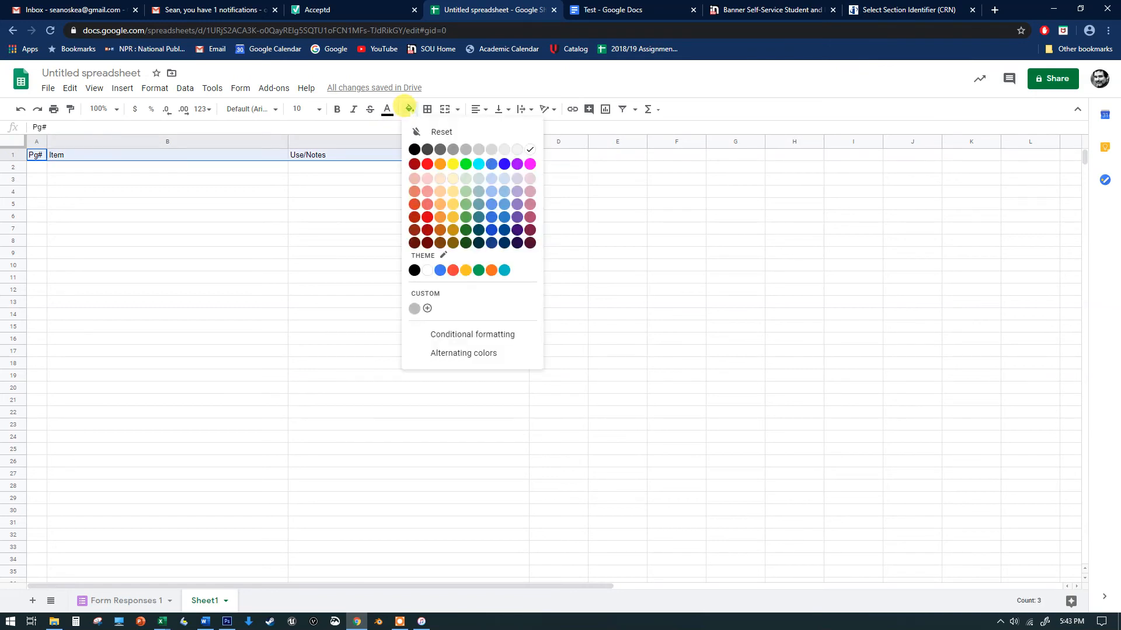
left_click(491, 192)
left_click(350, 203)
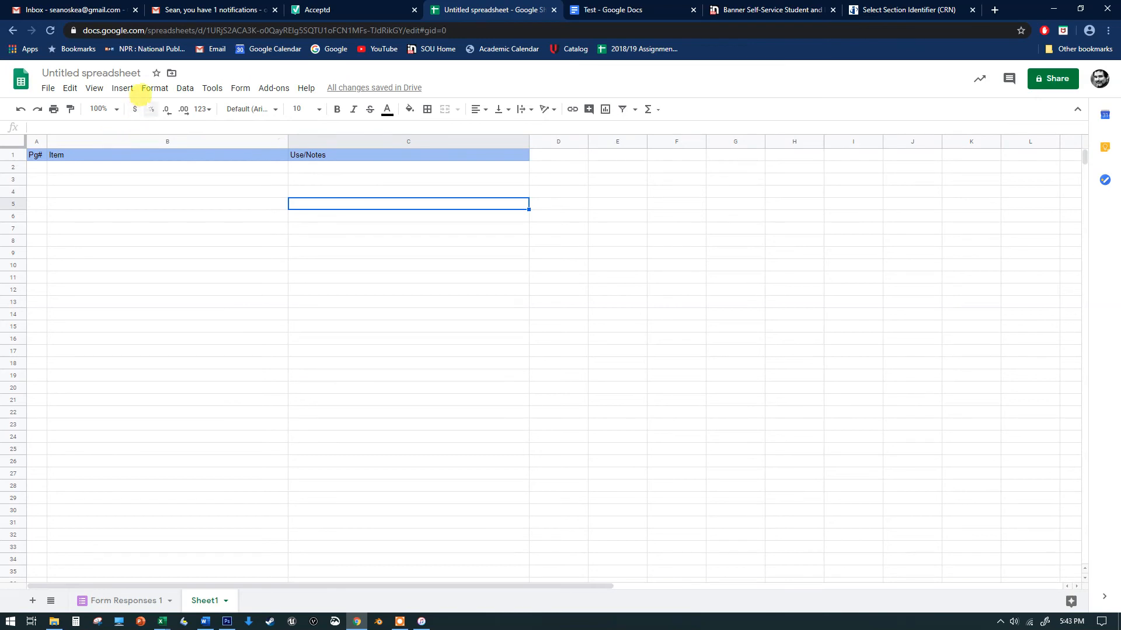
Set text wrapping to Wrap for the selected cell C5
left_click(150, 85)
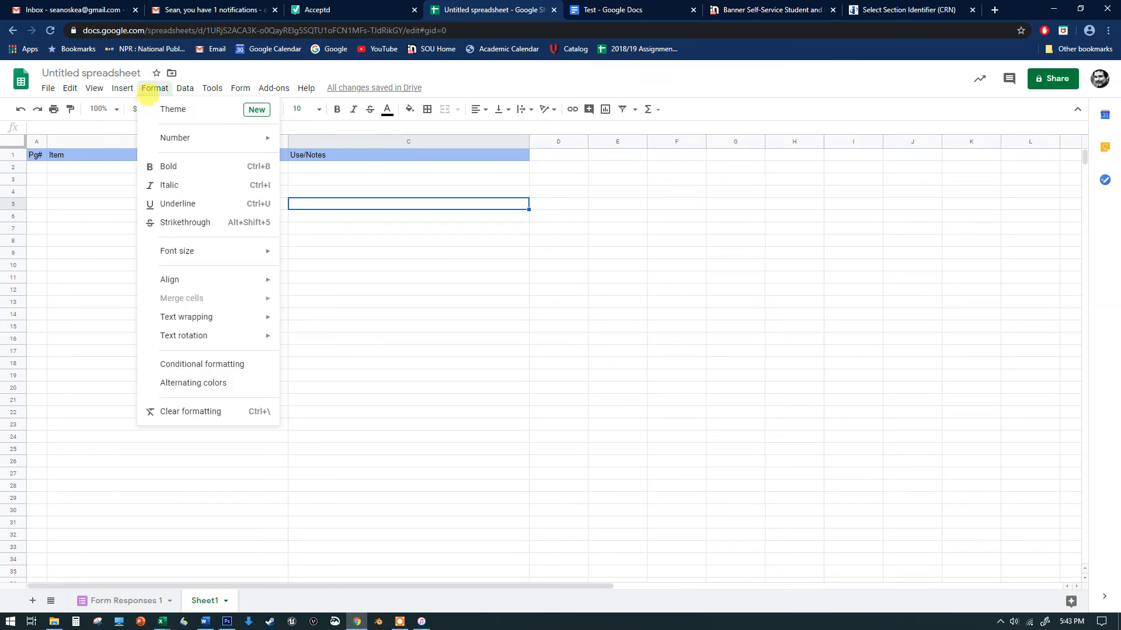
mouse_move(206, 317)
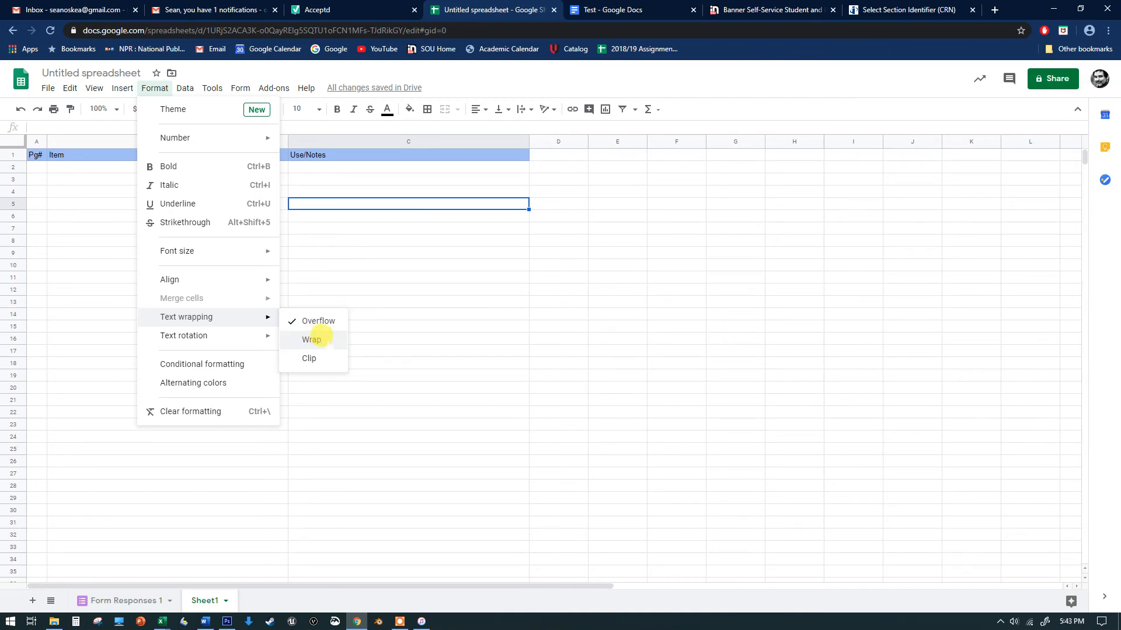
left_click(311, 340)
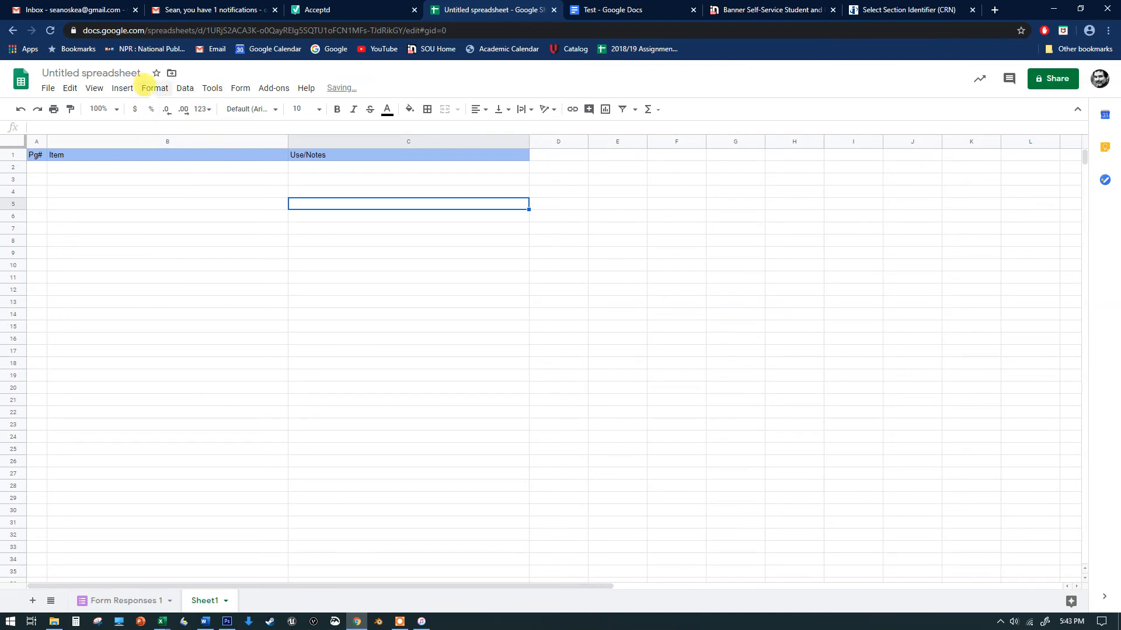
left_click(151, 89)
mouse_move(168, 139)
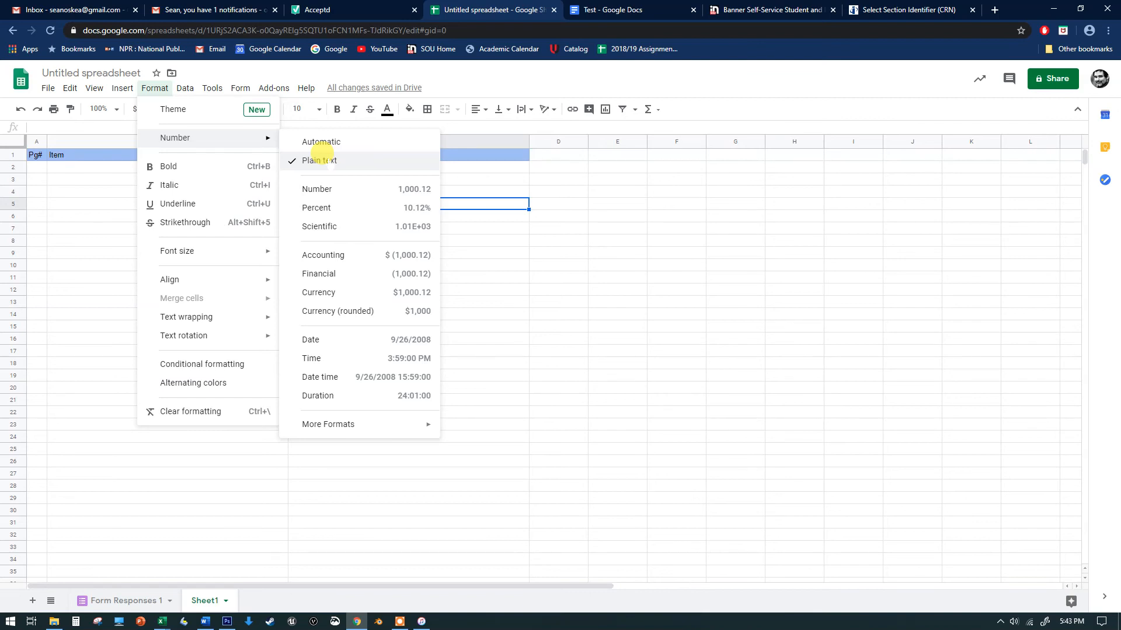
left_click(468, 84)
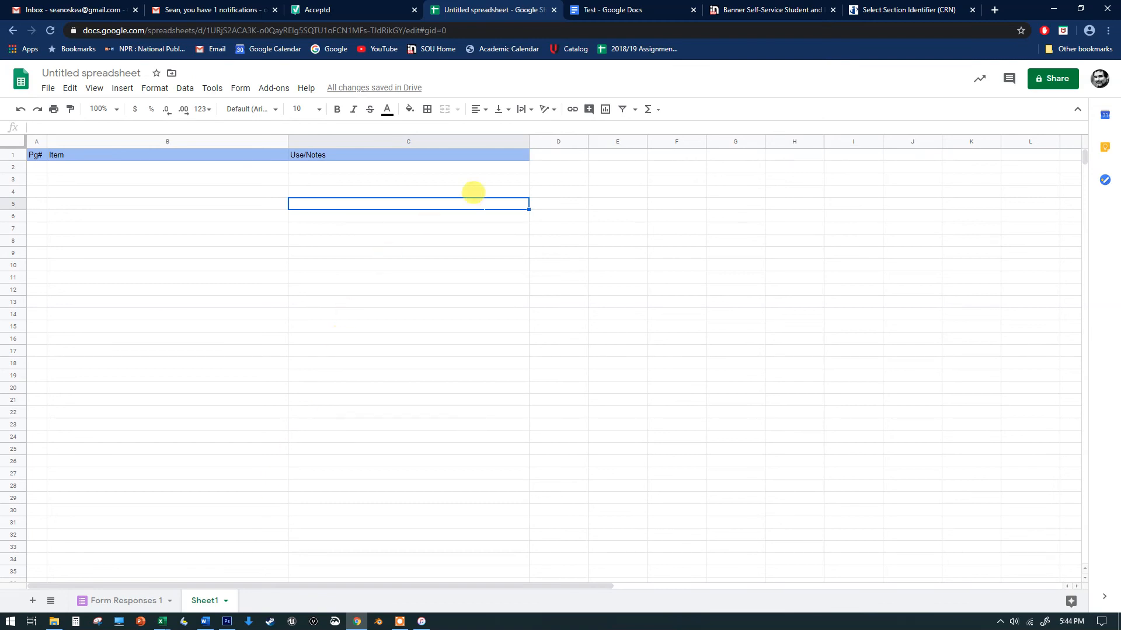
Switch to the Google Docs Test document and review its page setup, then cancel
left_click(603, 15)
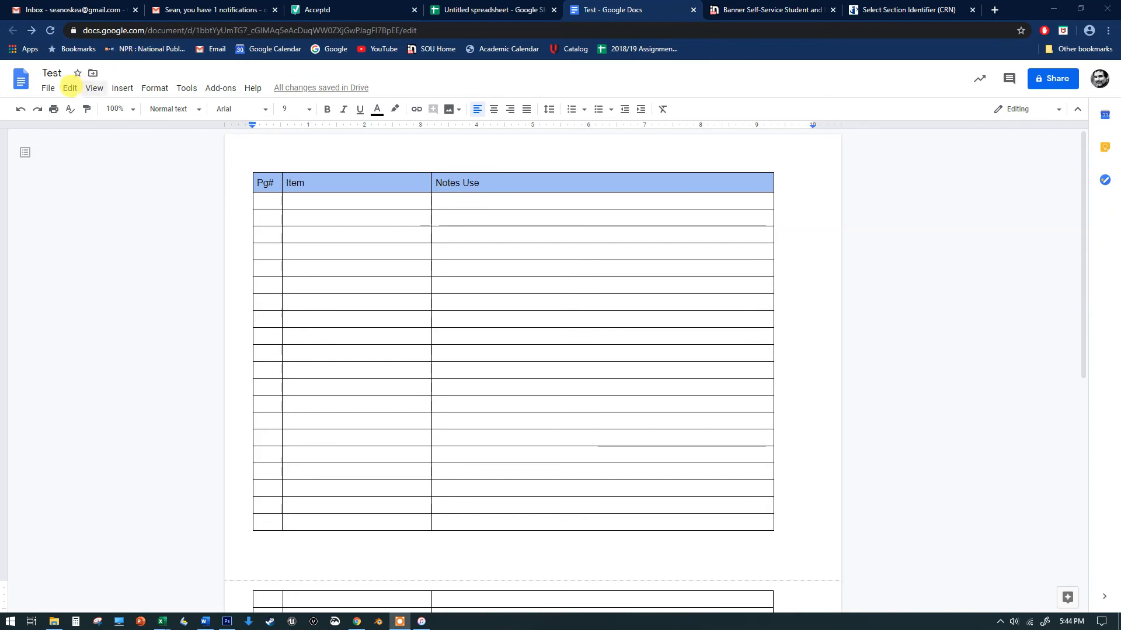
left_click(46, 88)
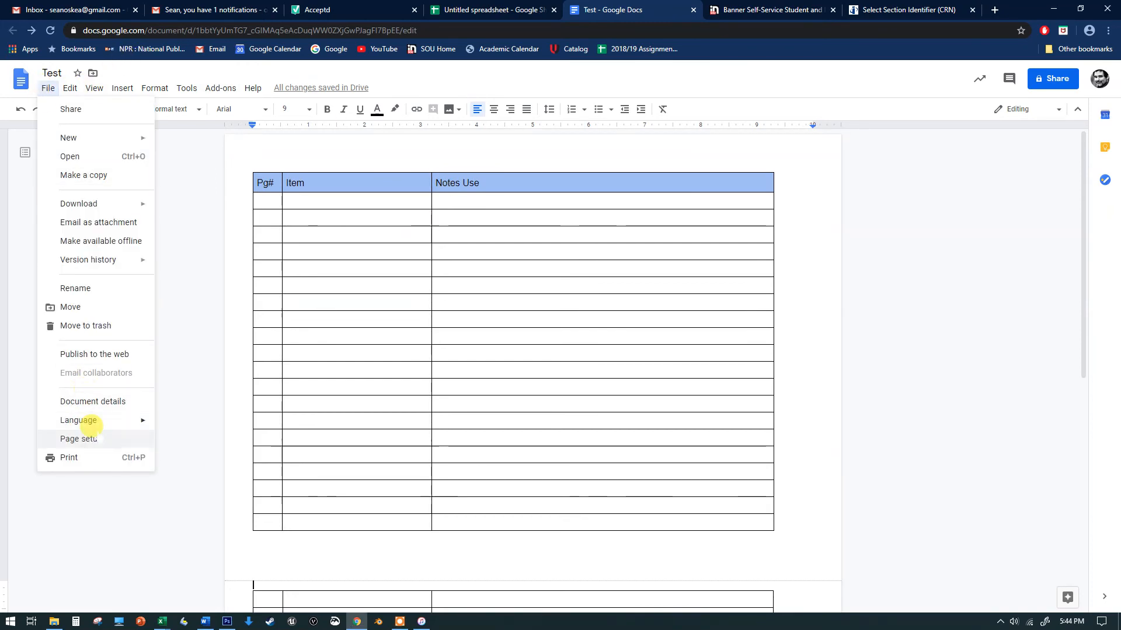
left_click(92, 438)
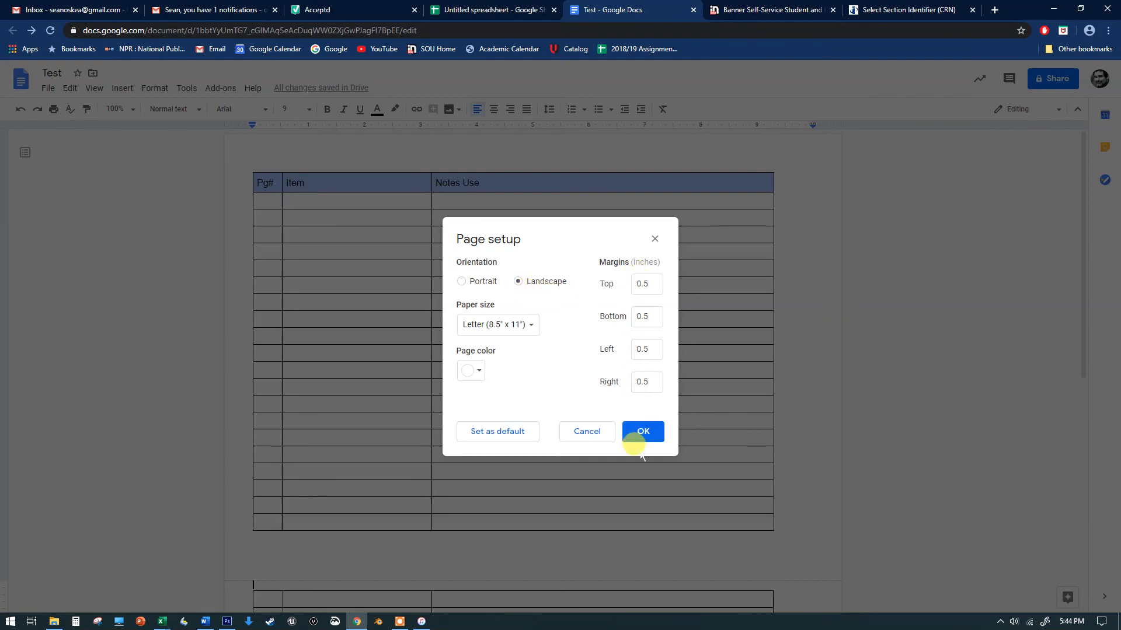
left_click(587, 432)
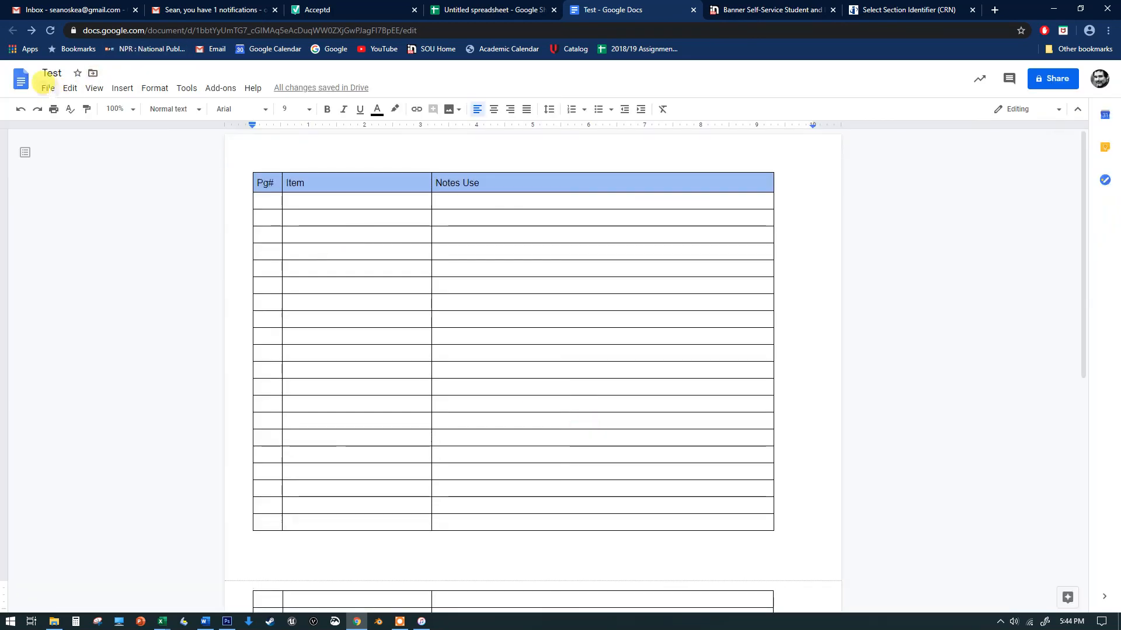
left_click(48, 88)
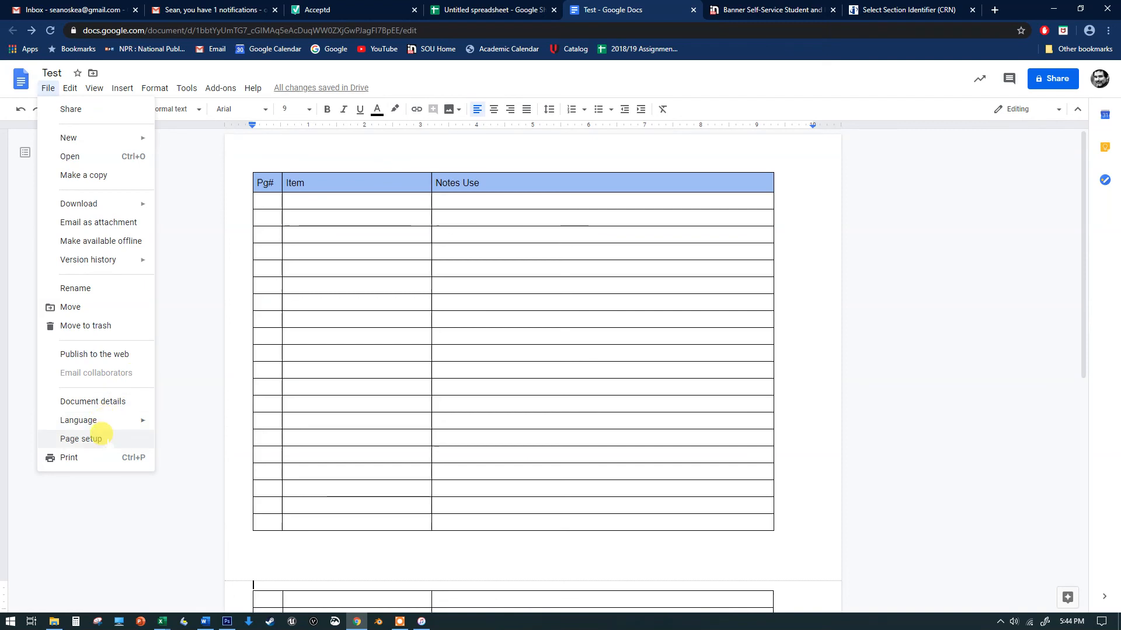
scroll(356, 298, "down", 8)
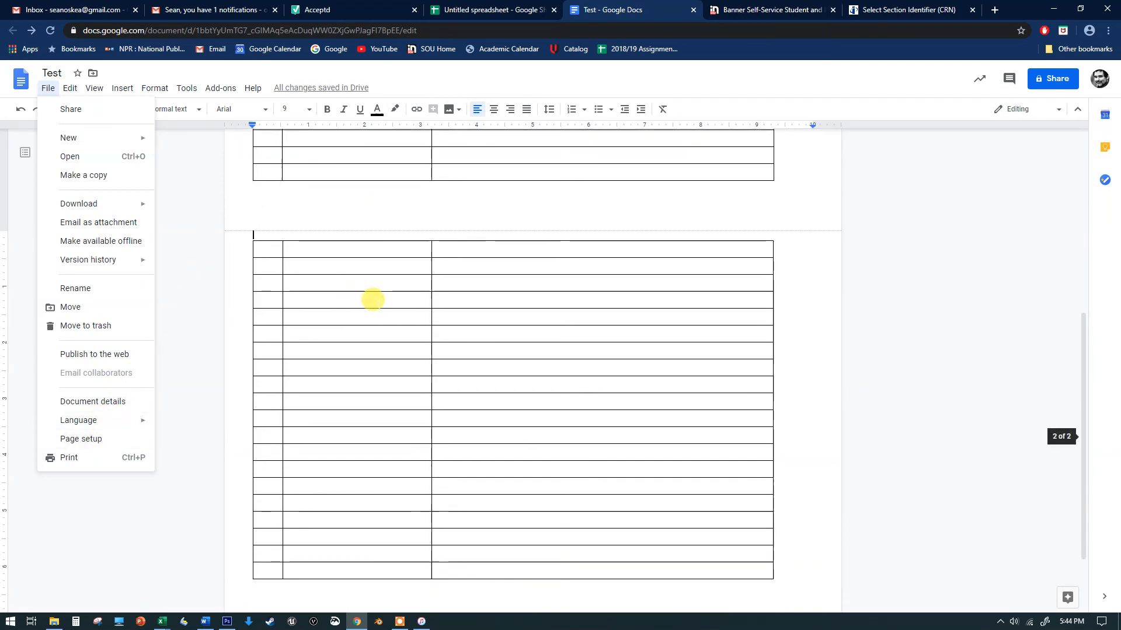
left_click(375, 298)
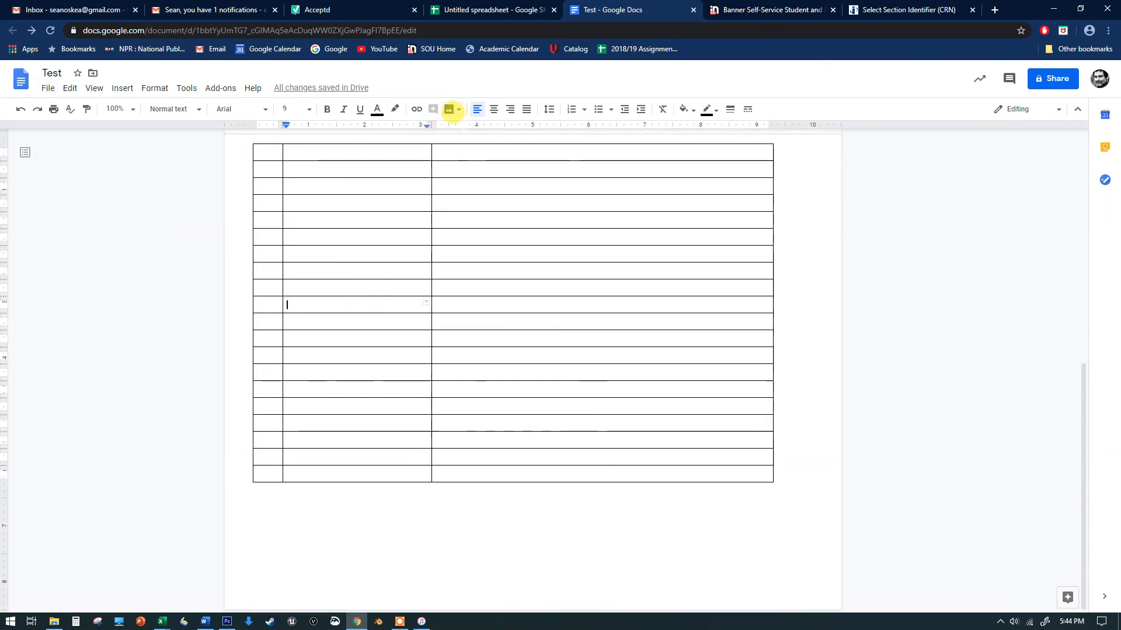
left_click(118, 82)
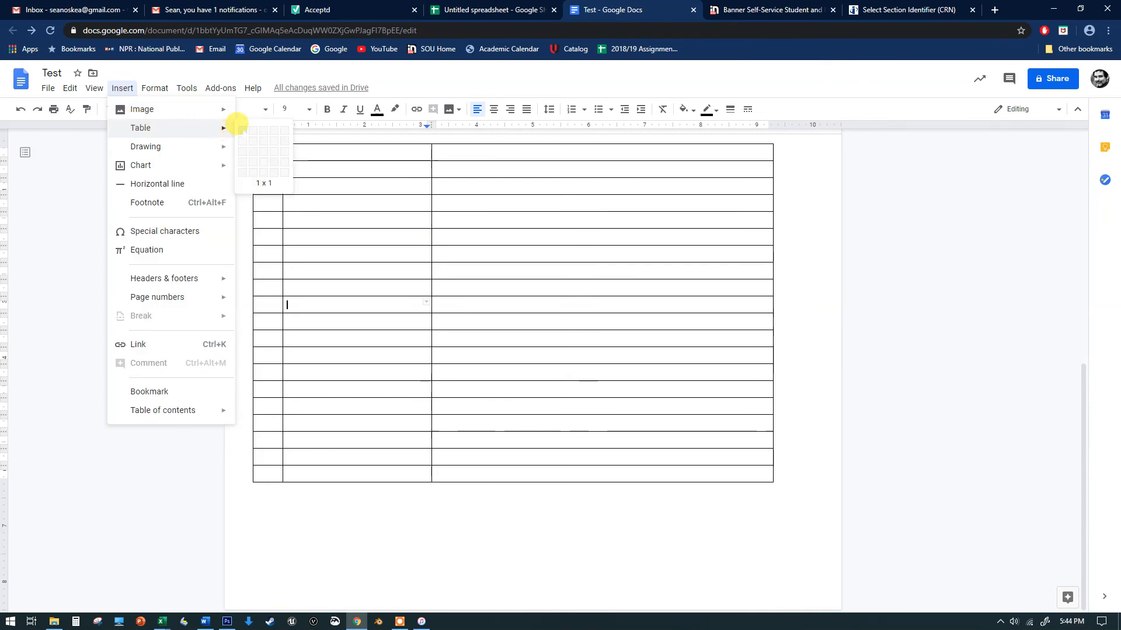
left_click(266, 493)
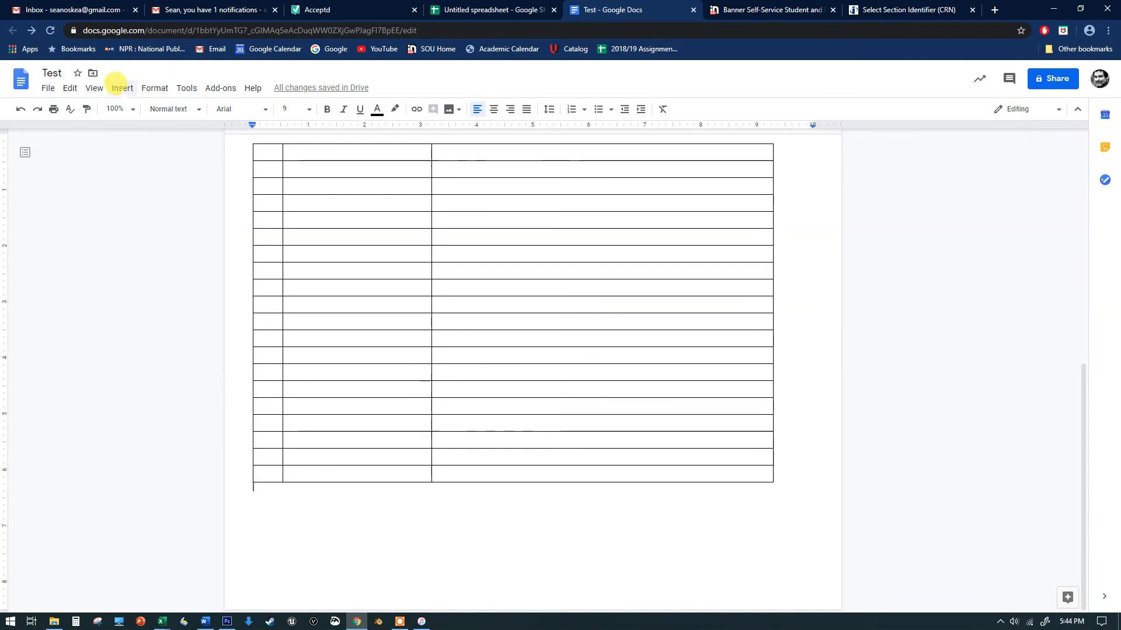
left_click(121, 87)
mouse_move(120, 109)
mouse_move(140, 127)
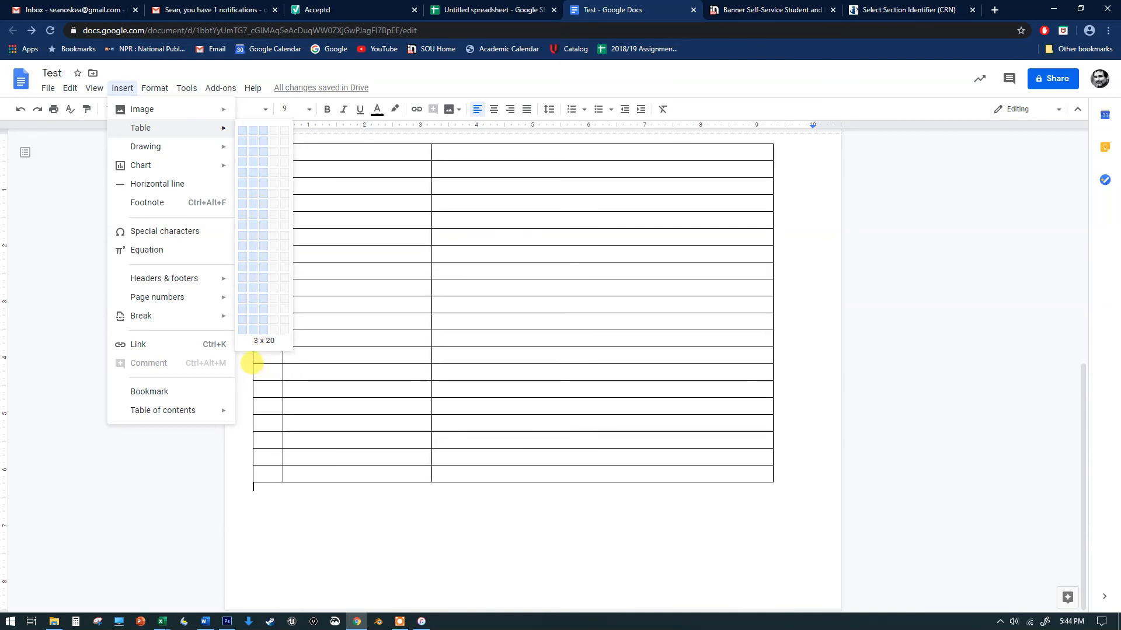
left_click(253, 364)
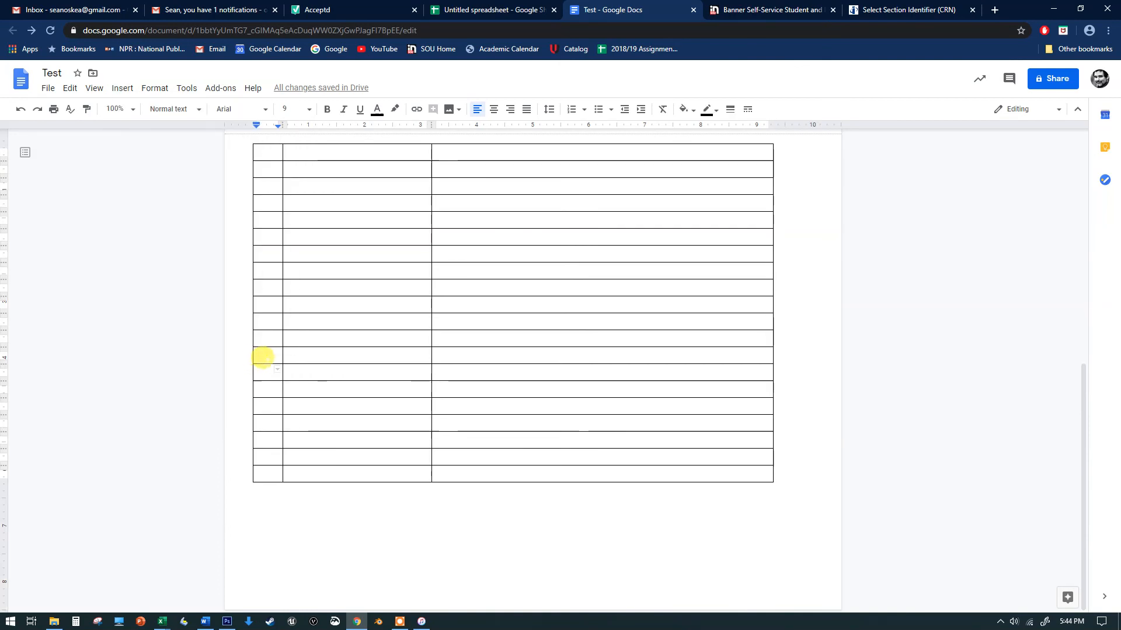
Narrow the Pg# column of the table on the first page slightly
scroll(390, 324, "up", 10)
scroll(389, 321, "down", 8)
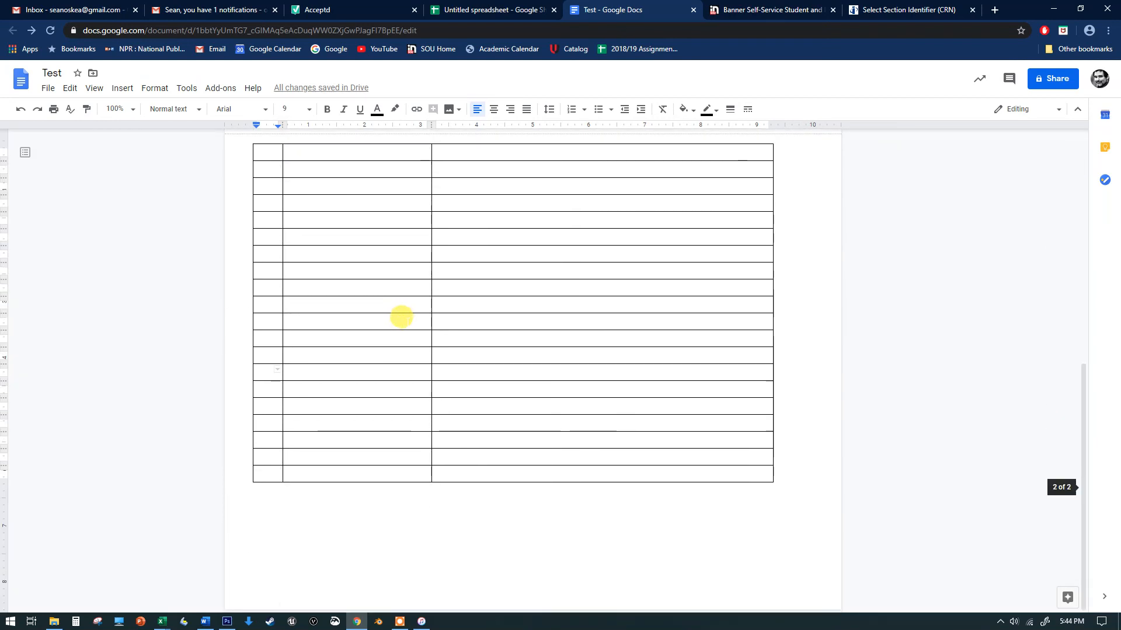
left_click(280, 485)
scroll(330, 196, "up", 4)
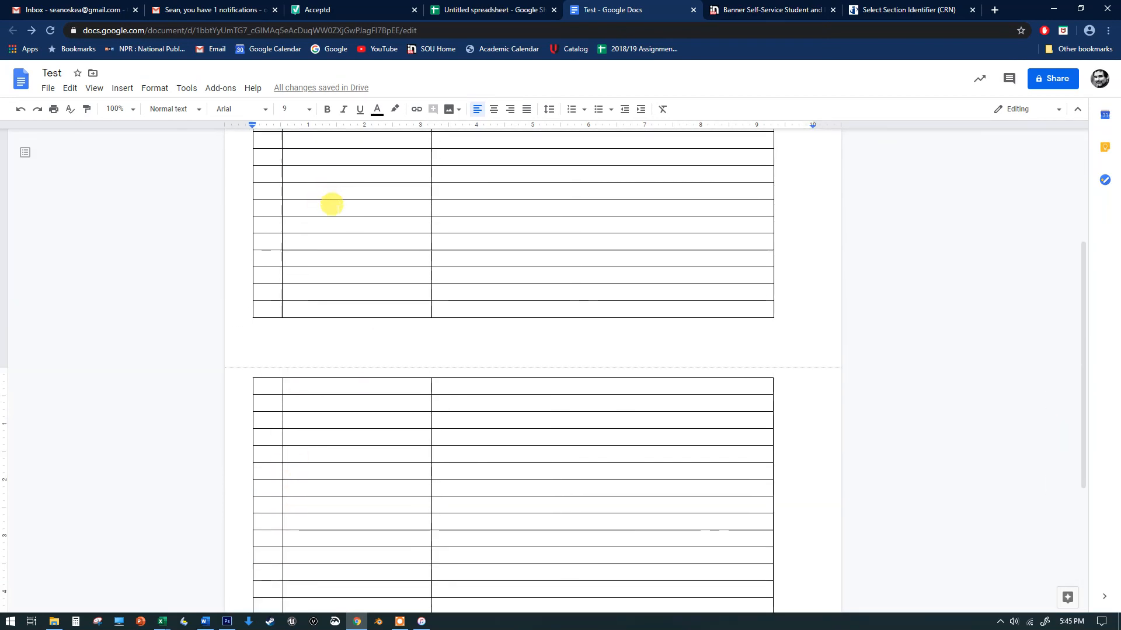
scroll(265, 341, "down", 4)
scroll(309, 271, "up", 8)
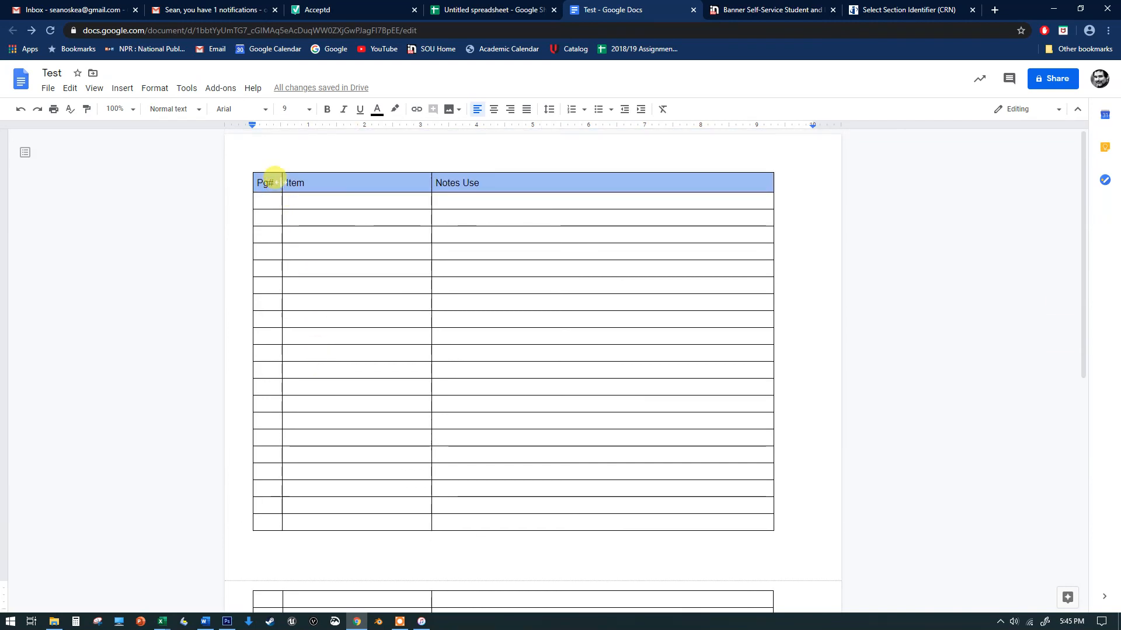
mouse_move(278, 182)
left_mouse_down()
mouse_move(363, 184)
mouse_move(274, 182)
left_mouse_up()
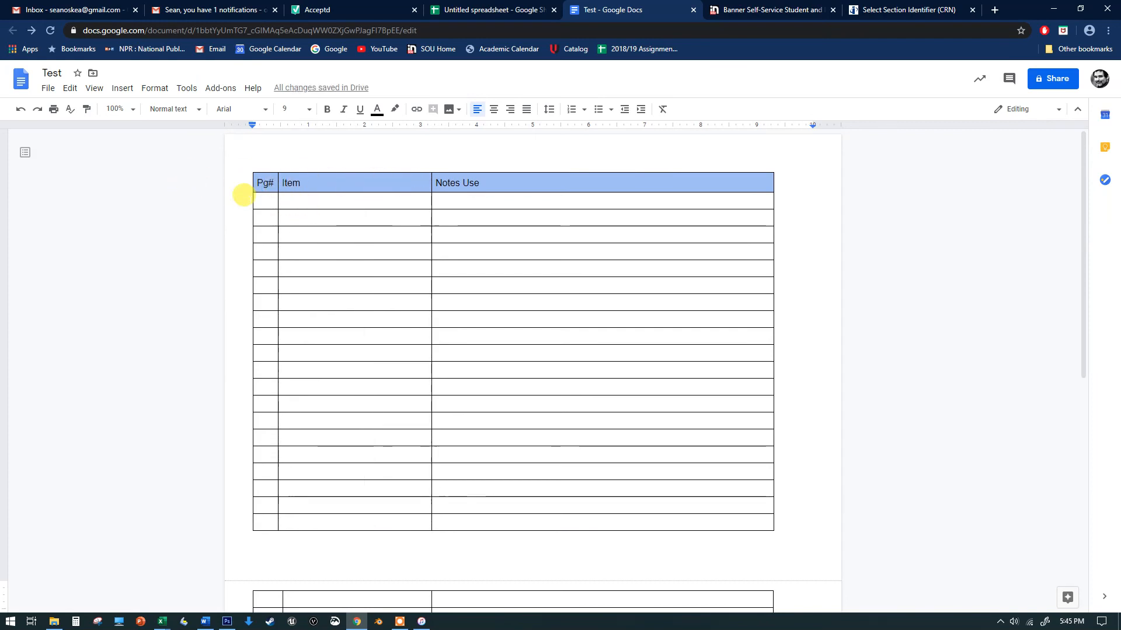
Scroll through both pages of the table and inspect the row options on the second page
left_click(245, 196)
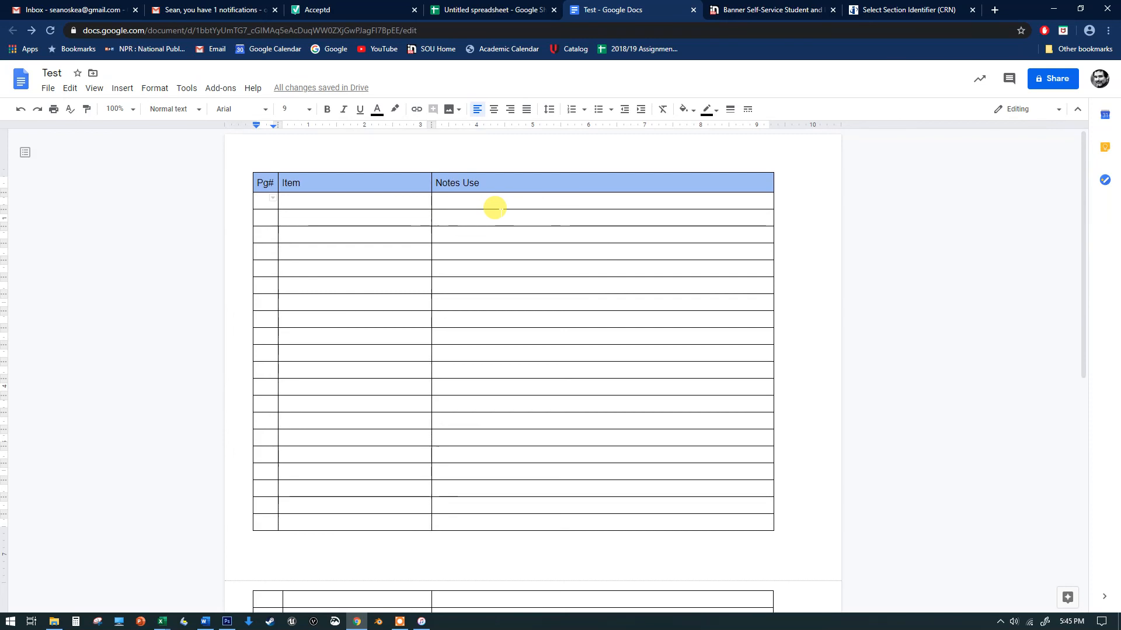
scroll(505, 232, "down", 1)
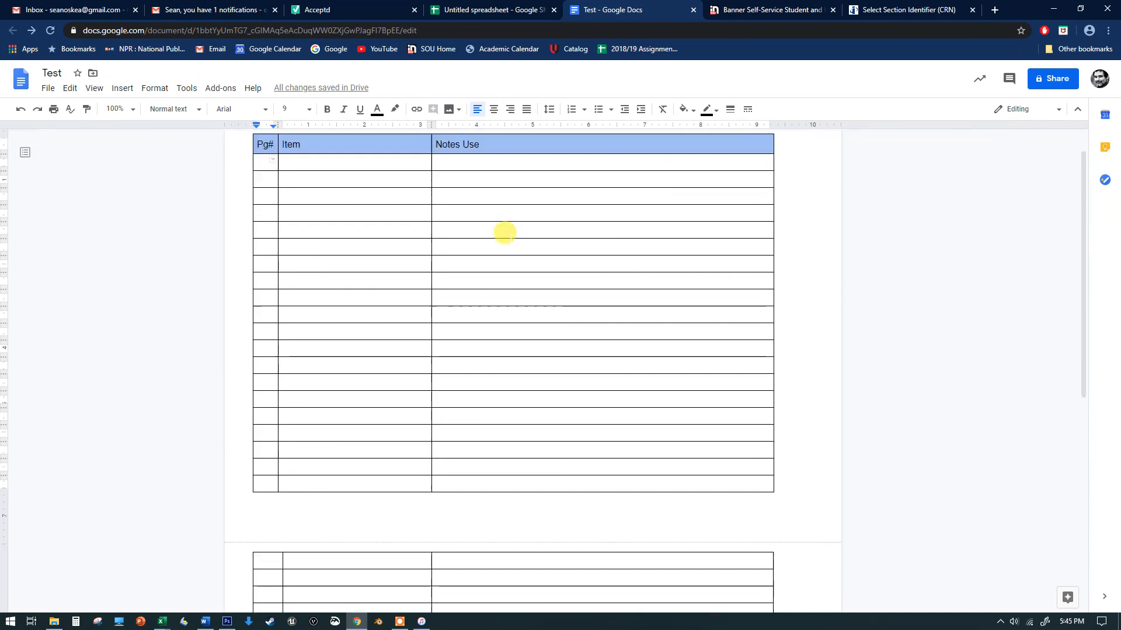
scroll(505, 232, "down", 7)
left_click(321, 513)
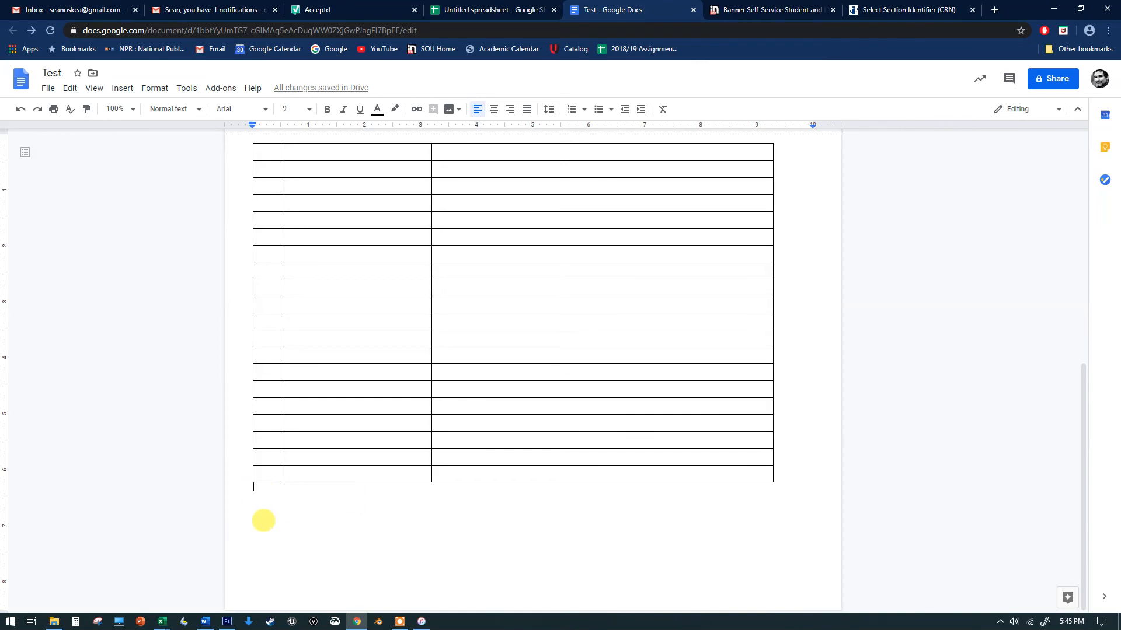
scroll(328, 512, "up", 8)
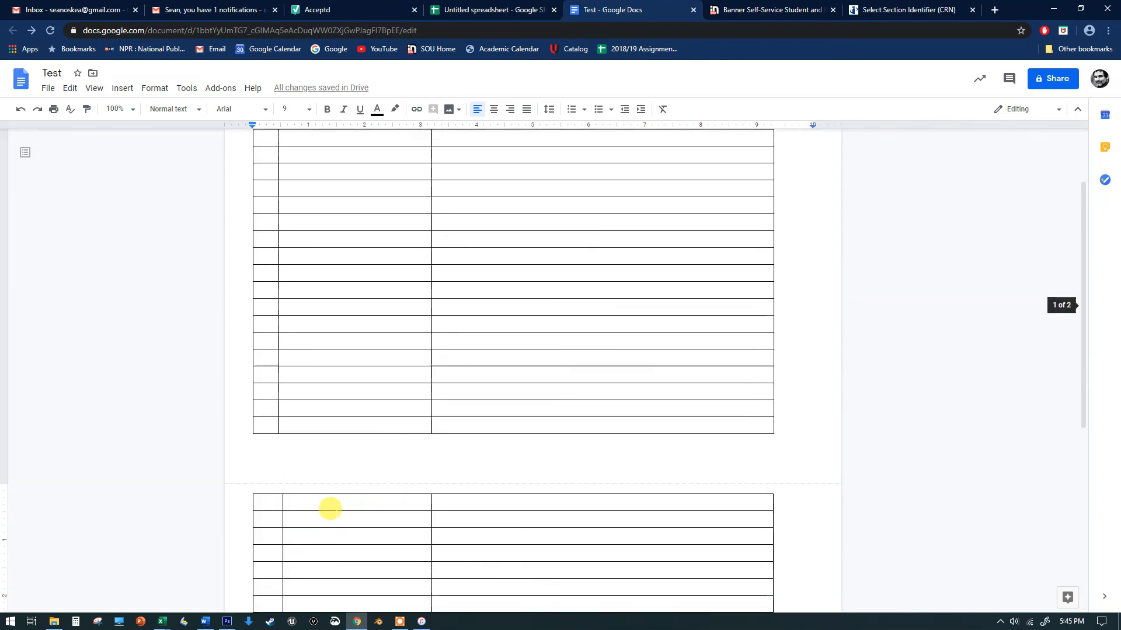
scroll(308, 208, "down", 2)
scroll(358, 333, "up", 2)
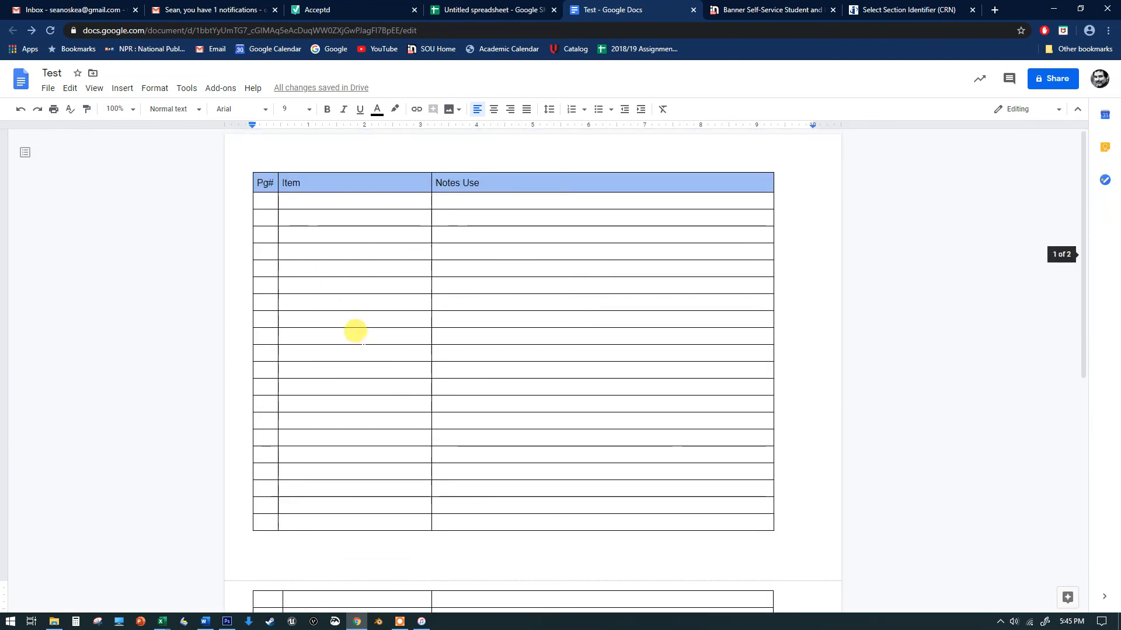
scroll(332, 336, "down", 4)
left_click(263, 280)
scroll(295, 345, "down", 3)
scroll(295, 350, "down", 1)
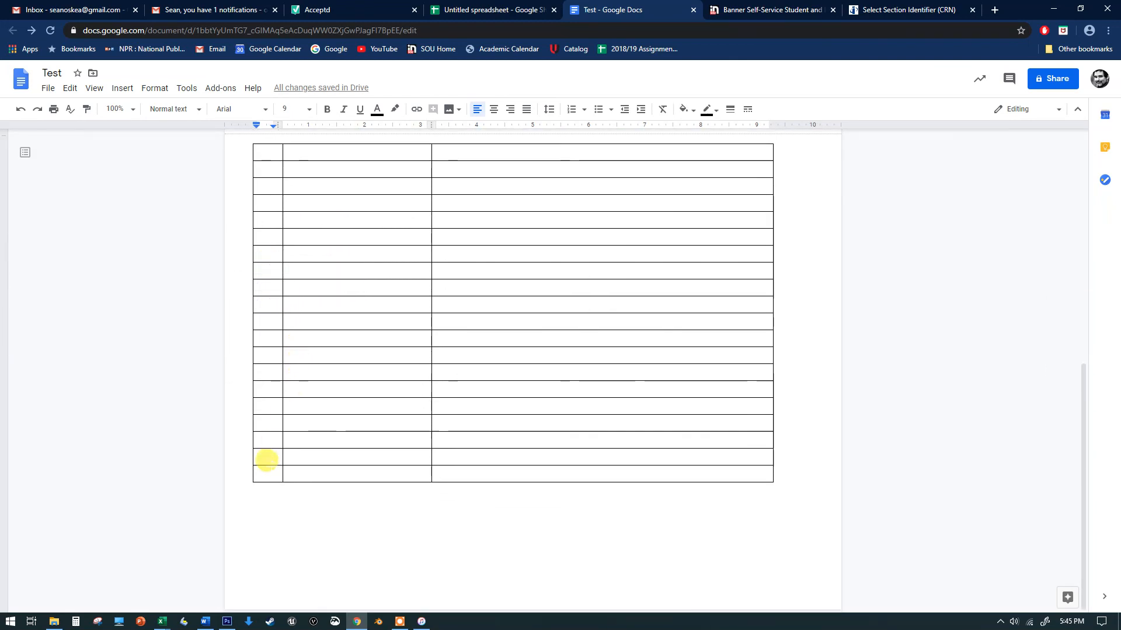
left_click(267, 467)
right_click(267, 469)
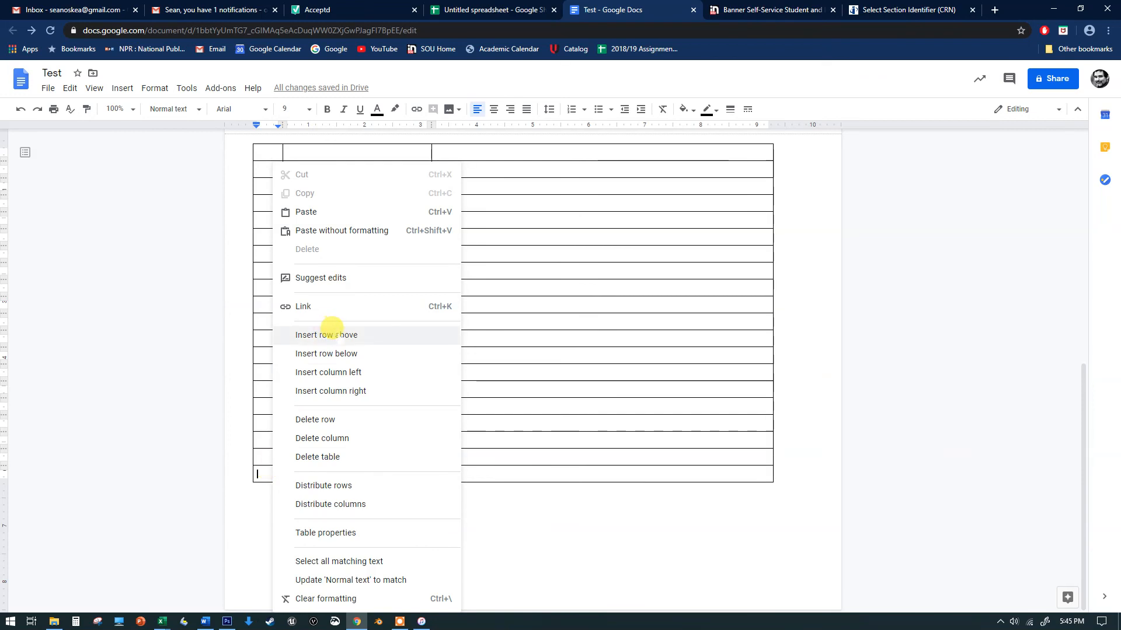
left_click(560, 267)
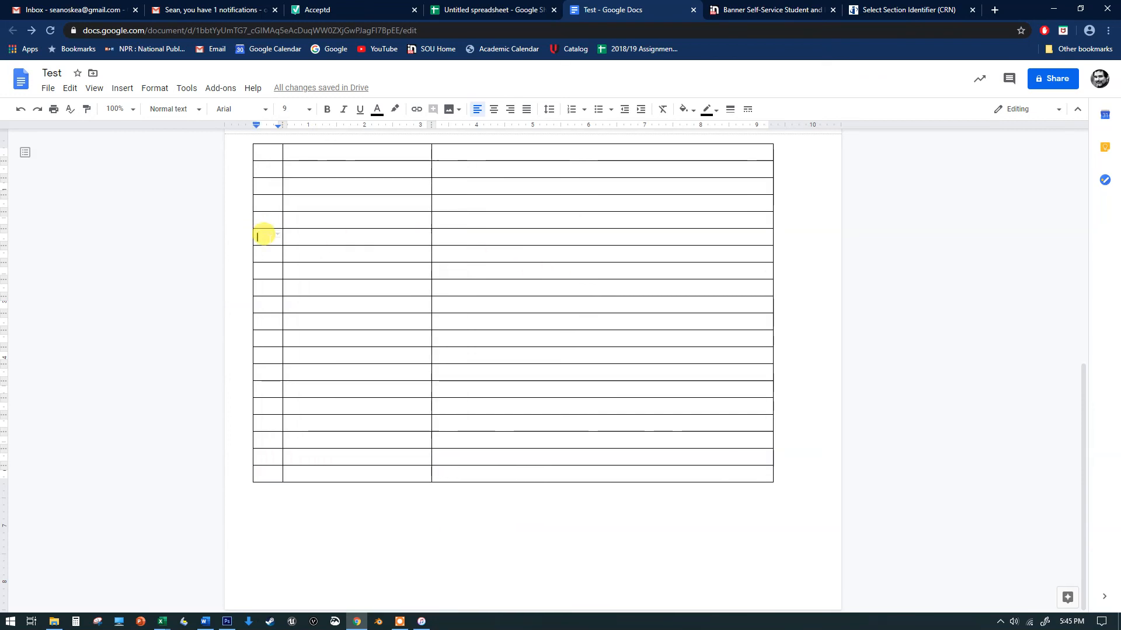
right_click(264, 235)
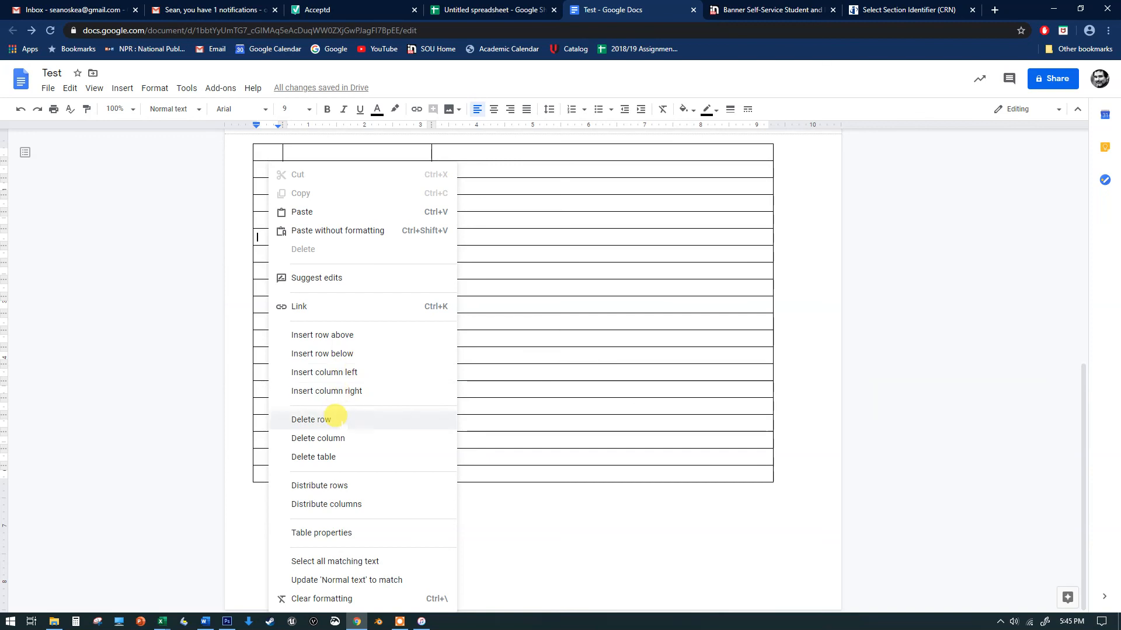
left_click(607, 475)
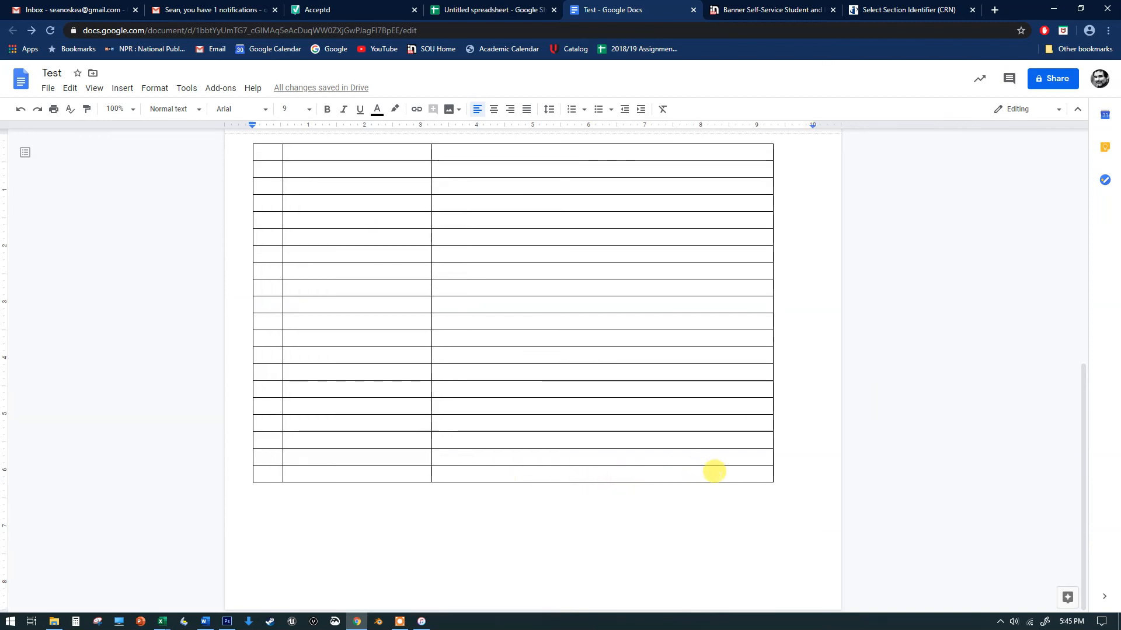
Delete the last five rows of the table on the second page
left_click_drag(715, 471, 220, 398)
right_click(310, 408)
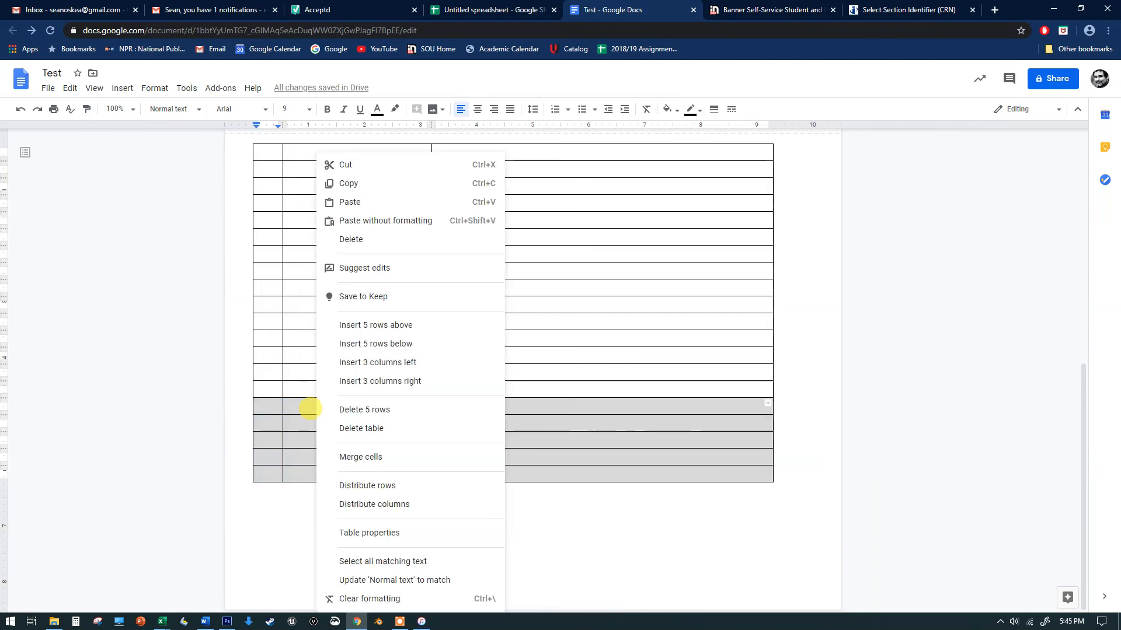
left_click(393, 410)
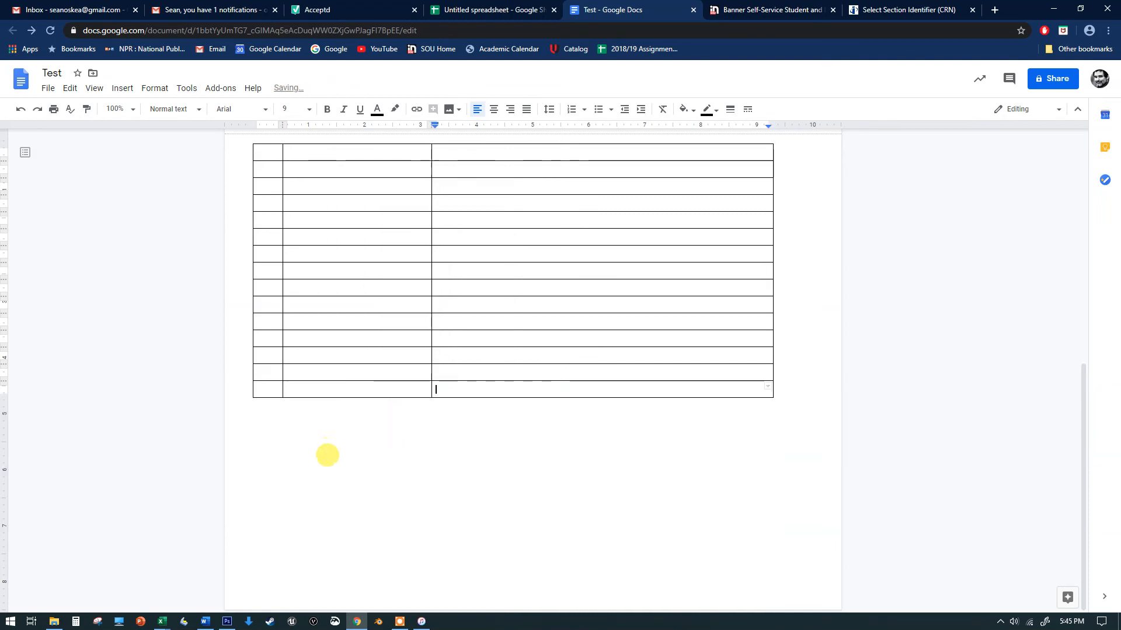
Change the font size to 12
scroll(355, 355, "up", 1)
scroll(356, 355, "up", 6)
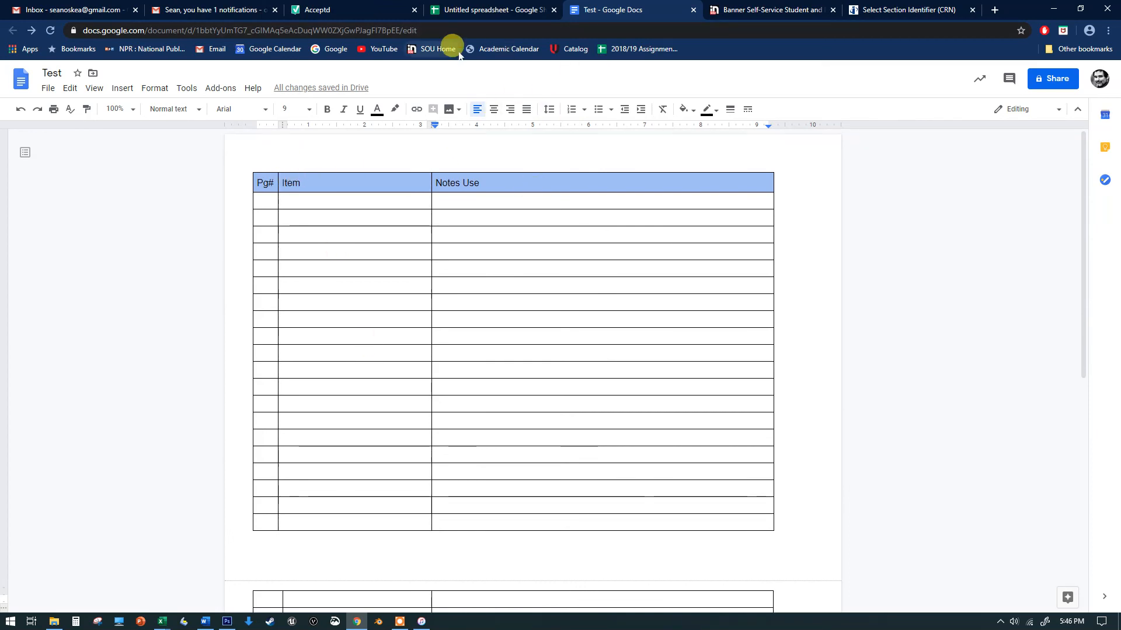
scroll(476, 270, "down", 7)
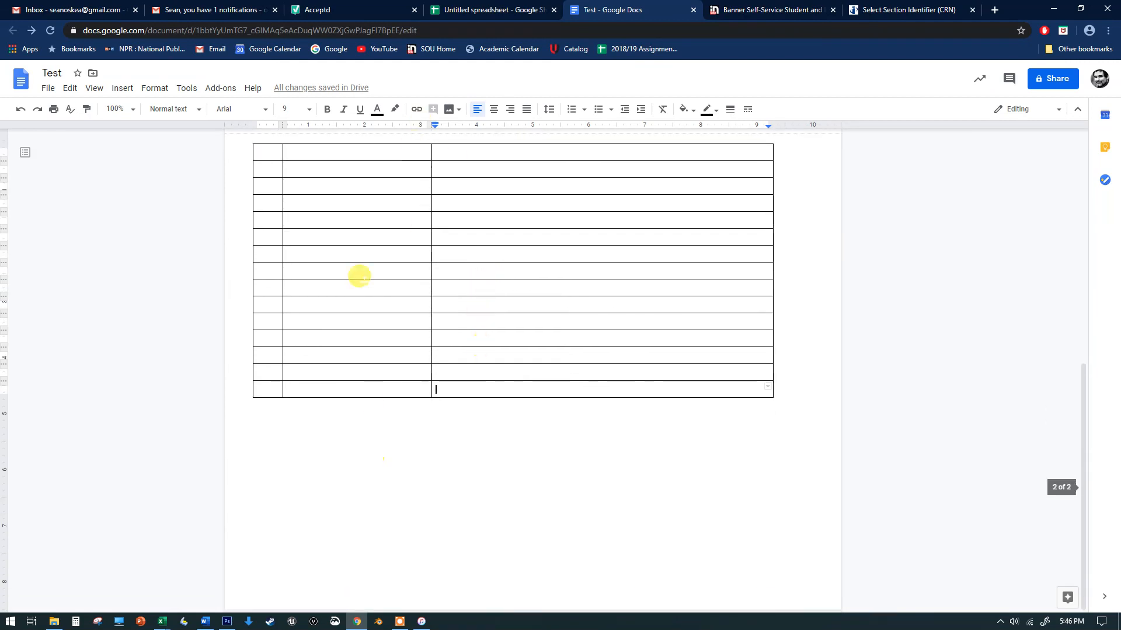
scroll(590, 427, "down", 8)
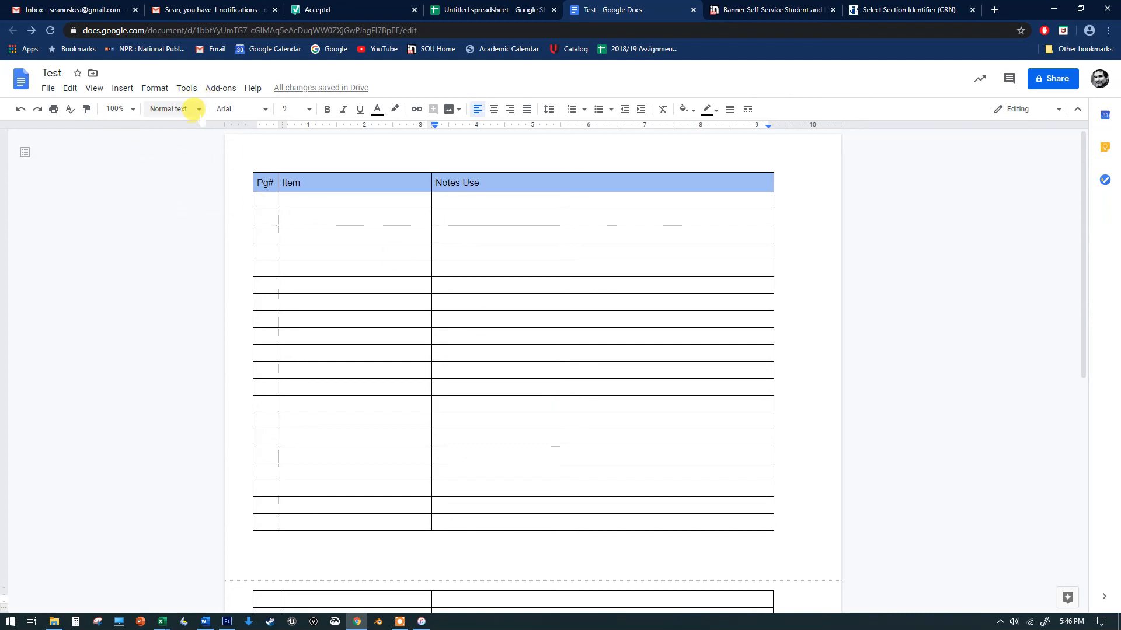
left_click(291, 109)
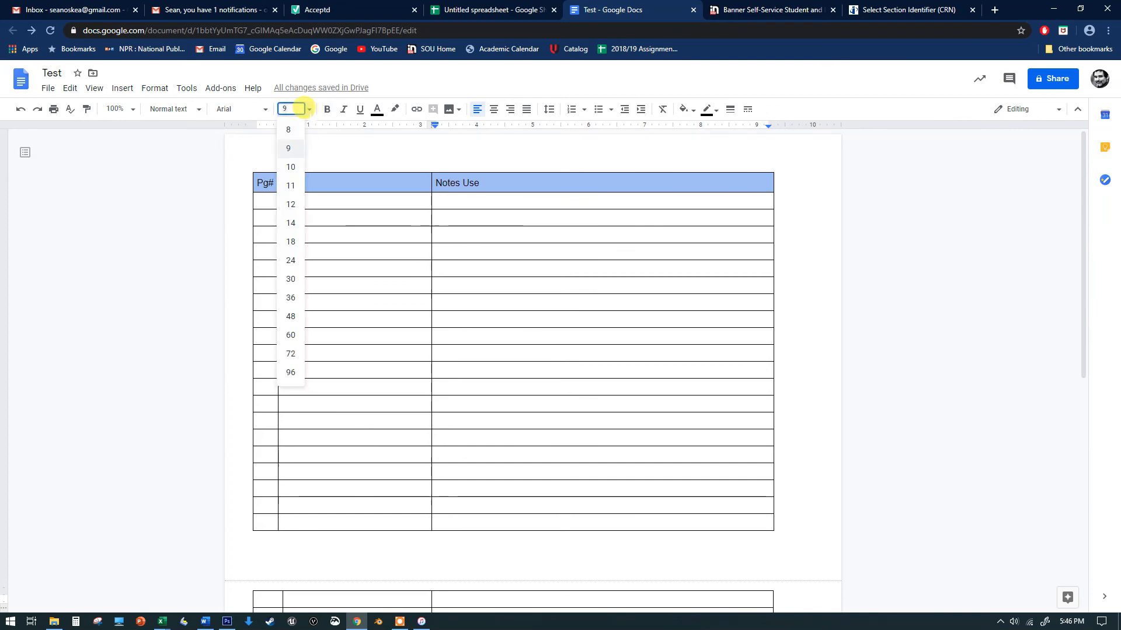
left_click(291, 204)
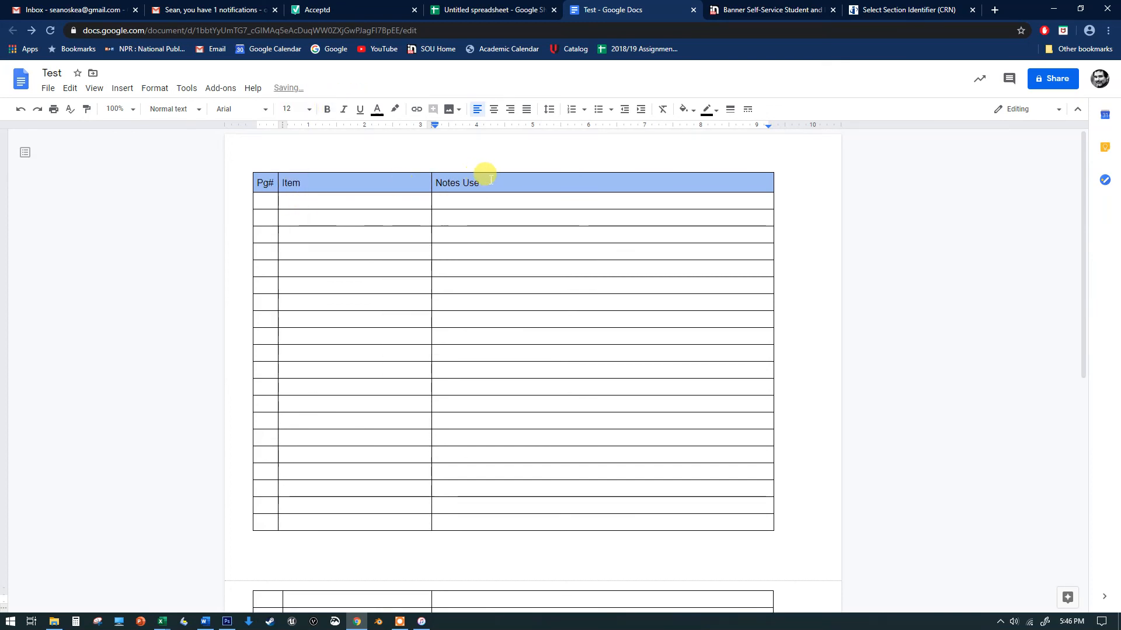
Select the header row with Pg#, Item and Notes Use and set its font size to 14
left_click_drag(491, 178, 252, 142)
left_click(368, 157)
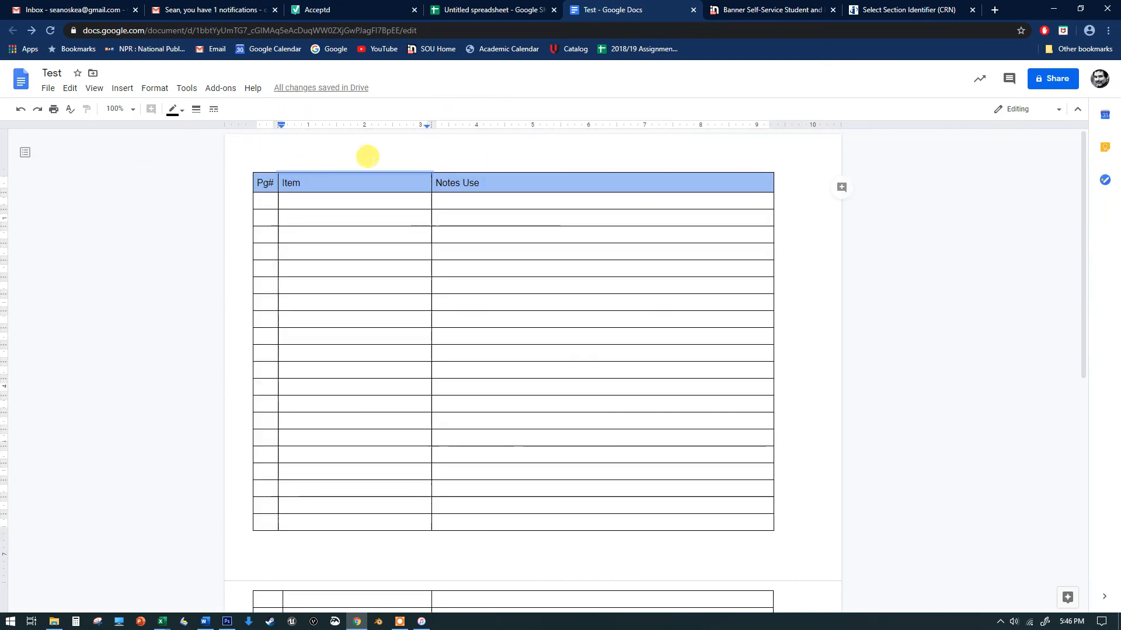
left_click_drag(482, 177, 263, 180)
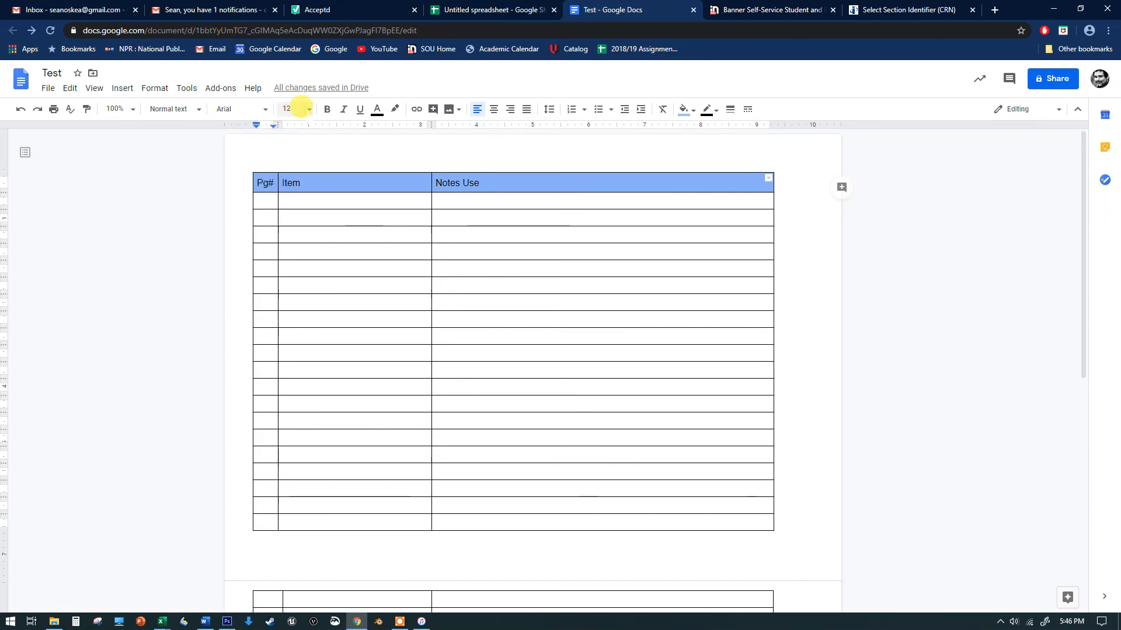
left_click(295, 109)
left_click(291, 221)
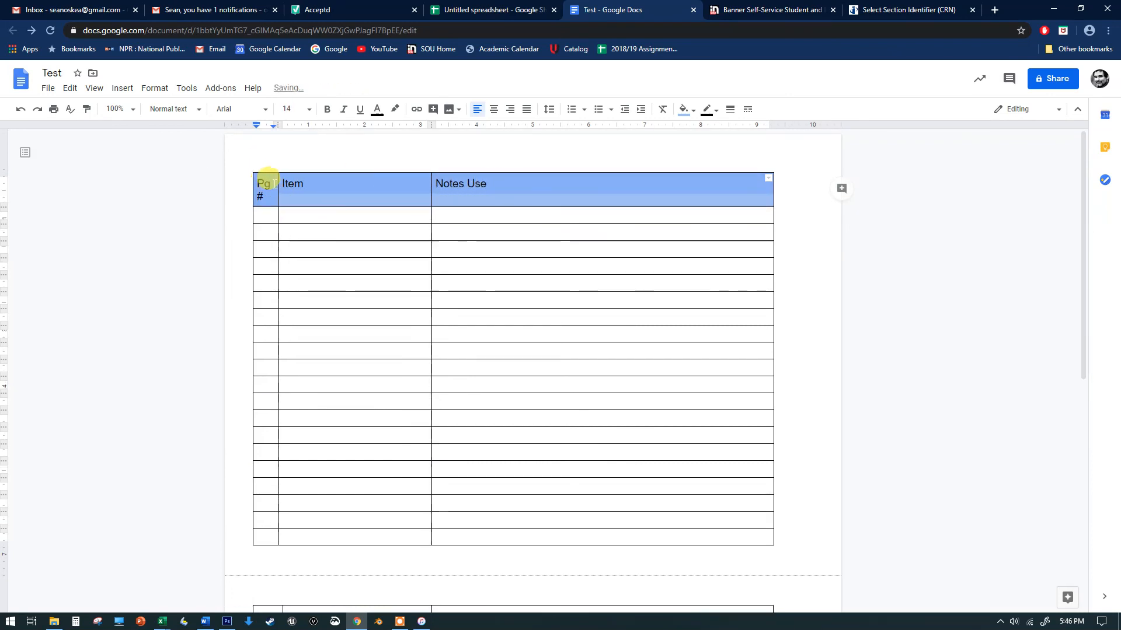
Widen the Pg# column slightly so its header fits on one line
left_click_drag(274, 174, 282, 175)
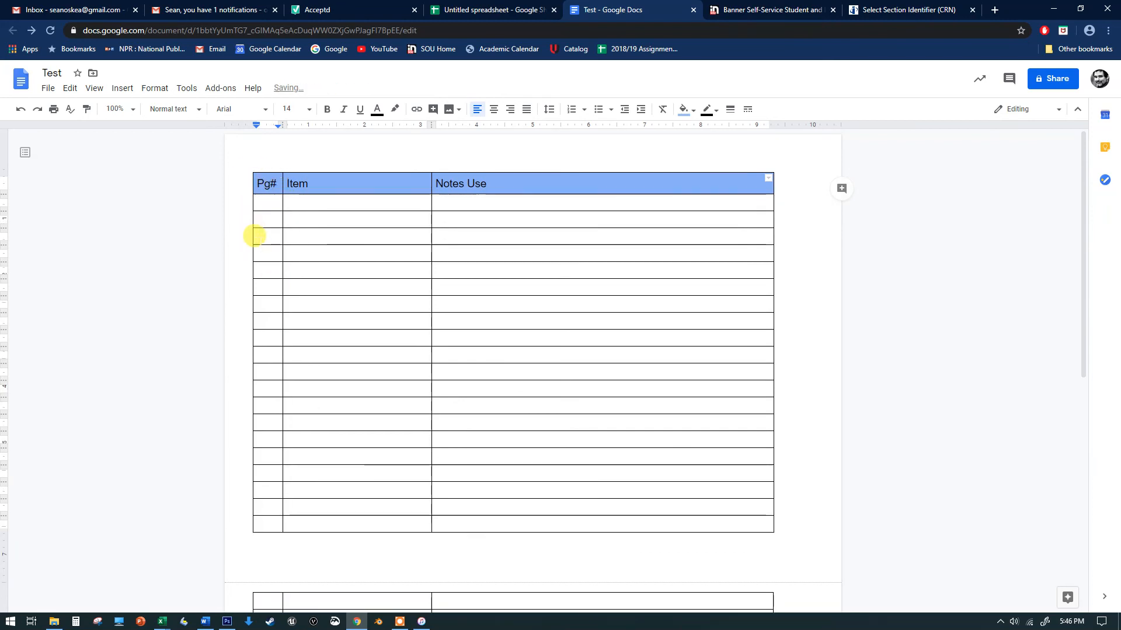
left_click(499, 245)
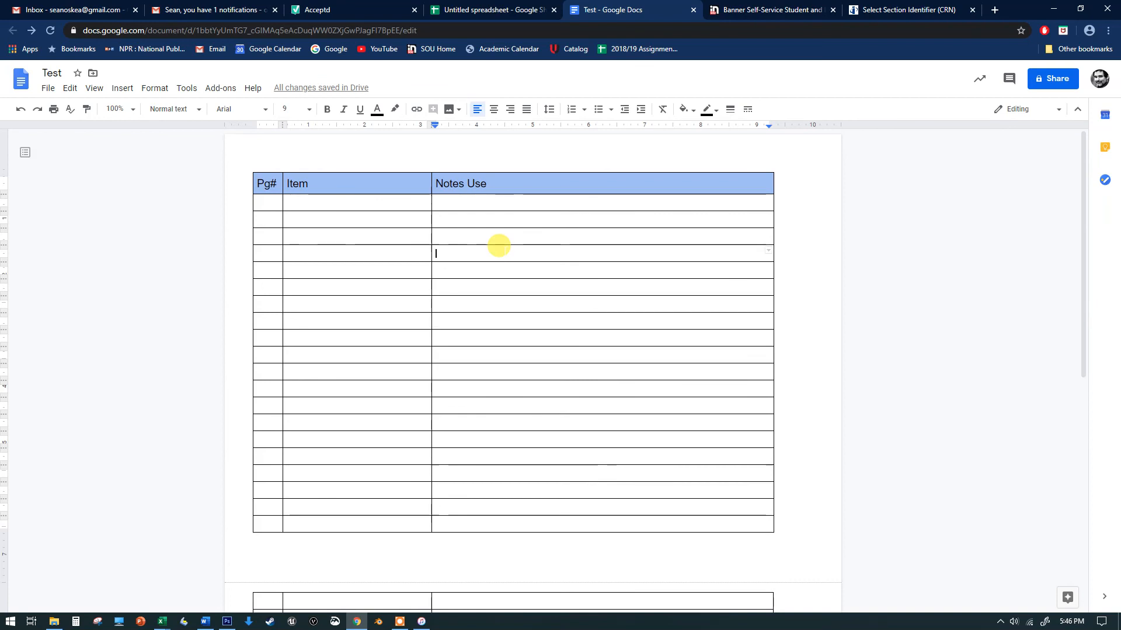